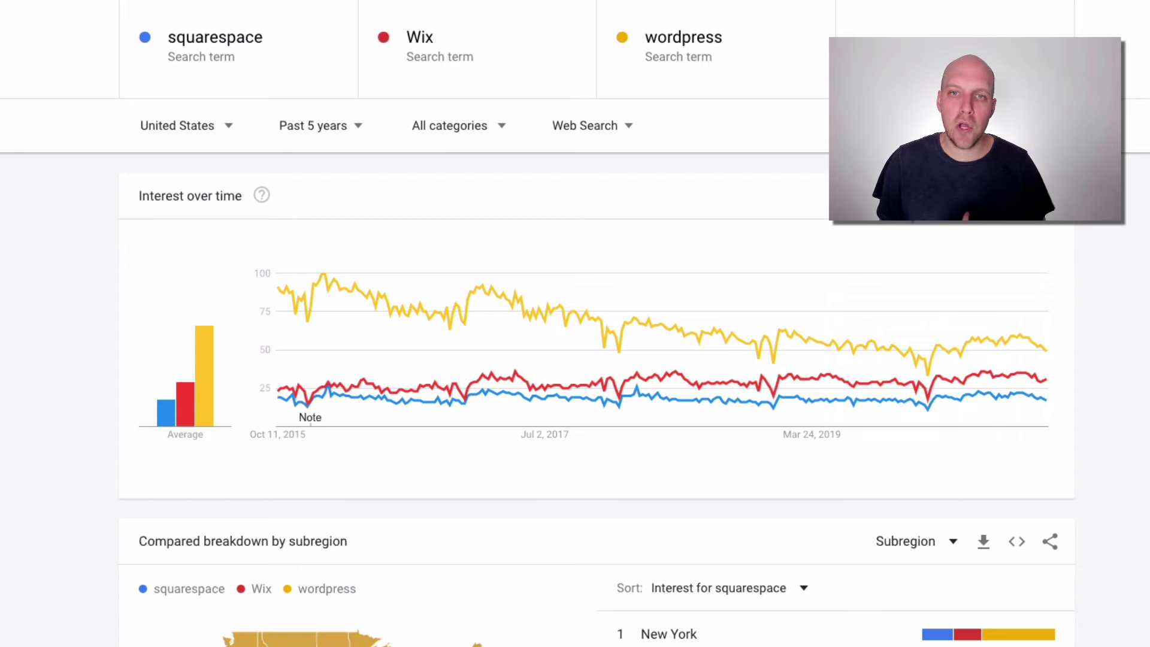
Drop the wordpress term and add weebly as the third search term in Google Trends.
click(811, 46)
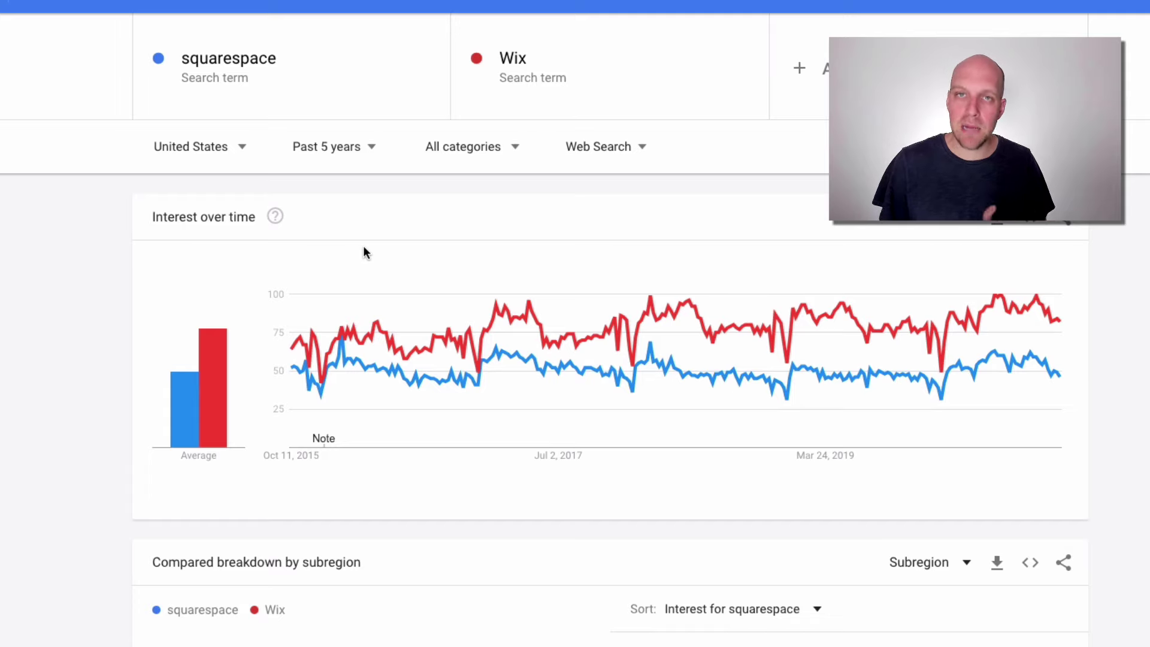
click(799, 68)
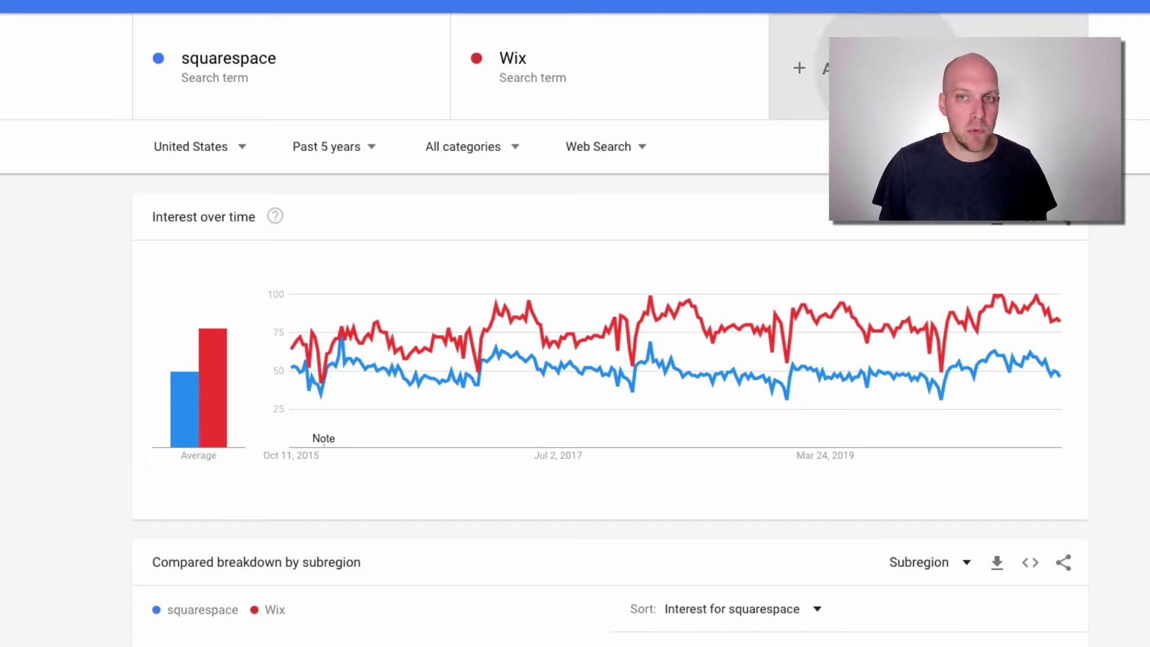
text(weebly)
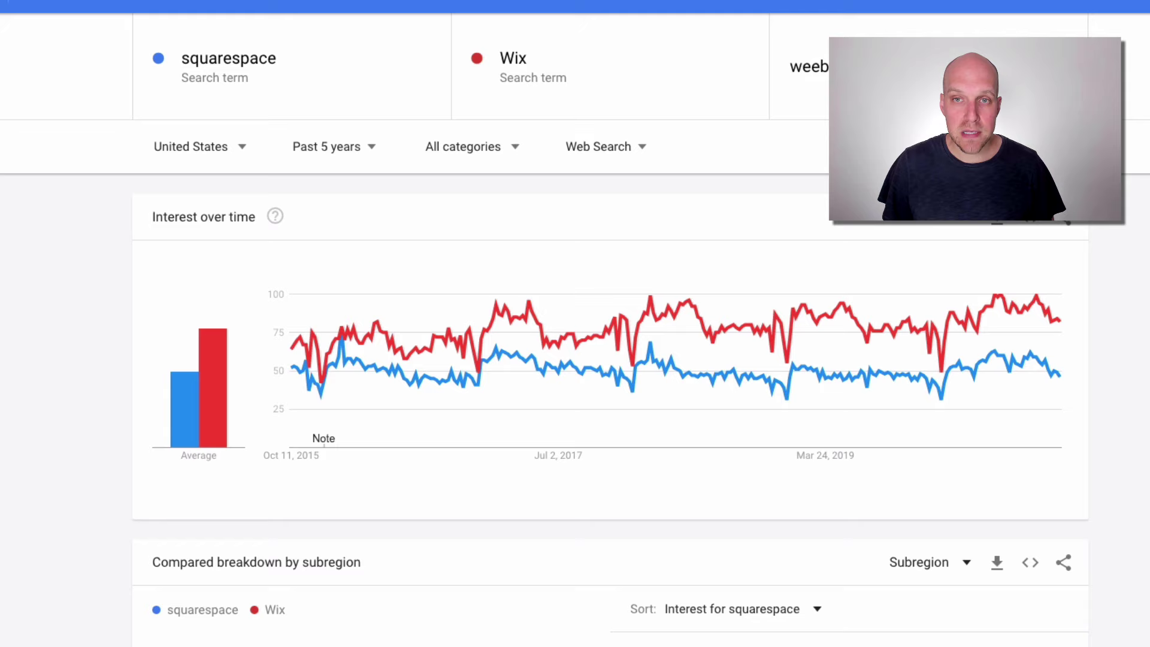
key(Return)
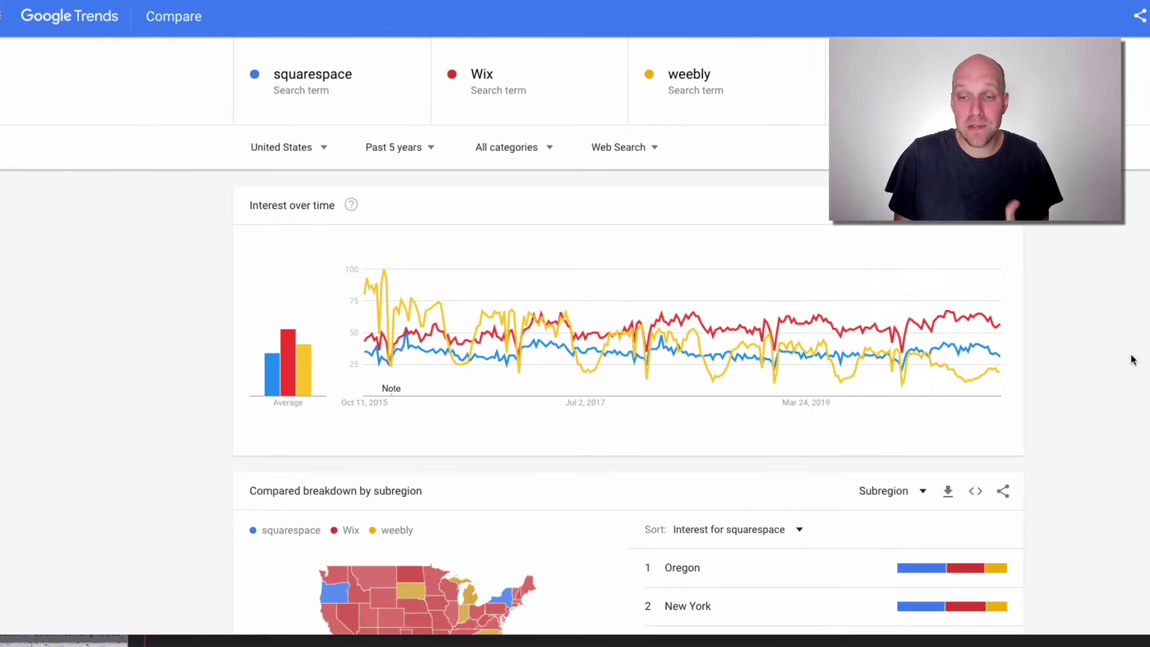
mouse_move(999, 372)
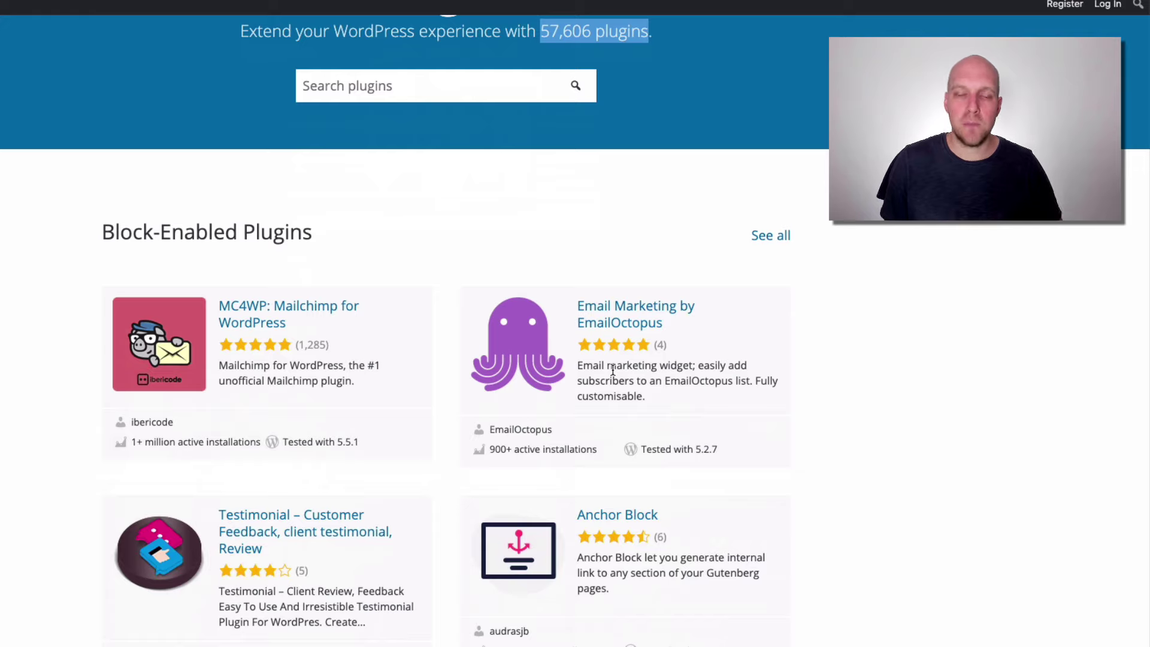
Scroll down the WordPress.org plugin listings and back up to the Block-Enabled Plugins list.
scroll(611, 373, down, 7)
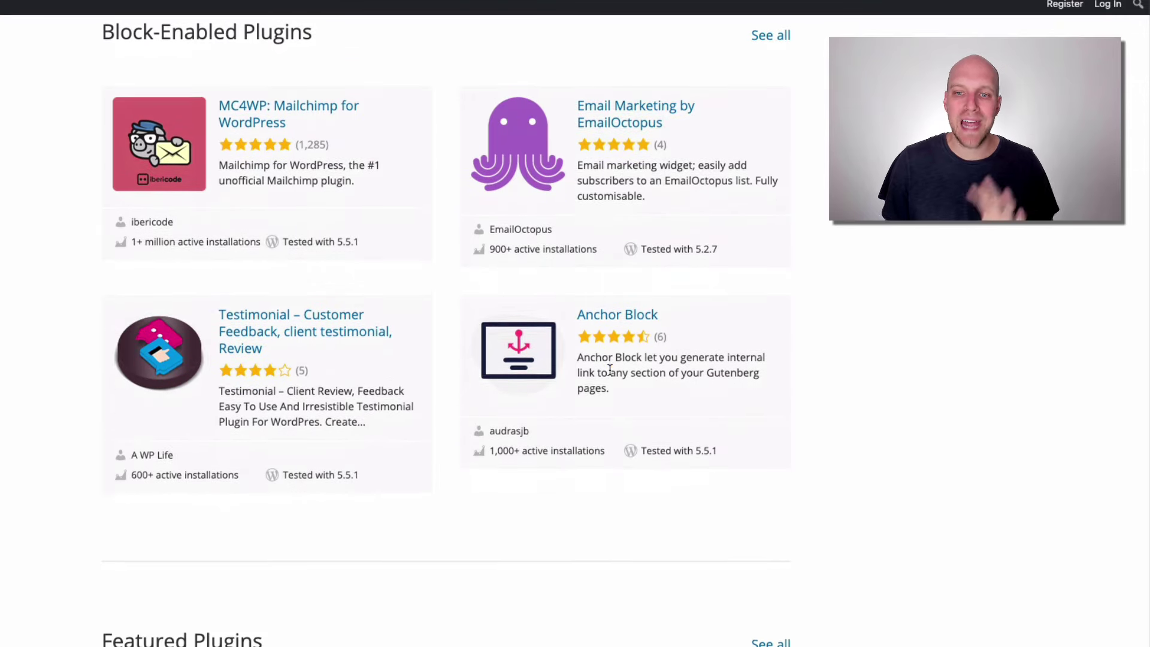
scroll(609, 373, down, 5)
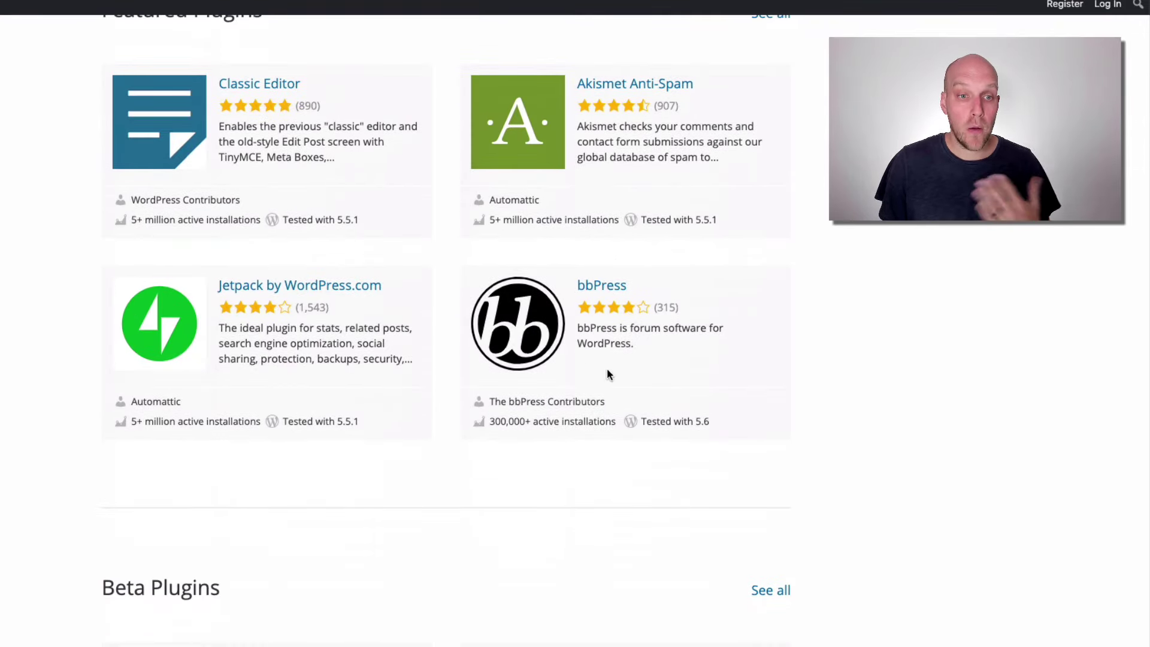
scroll(545, 334, down, 1)
scroll(545, 335, down, 1)
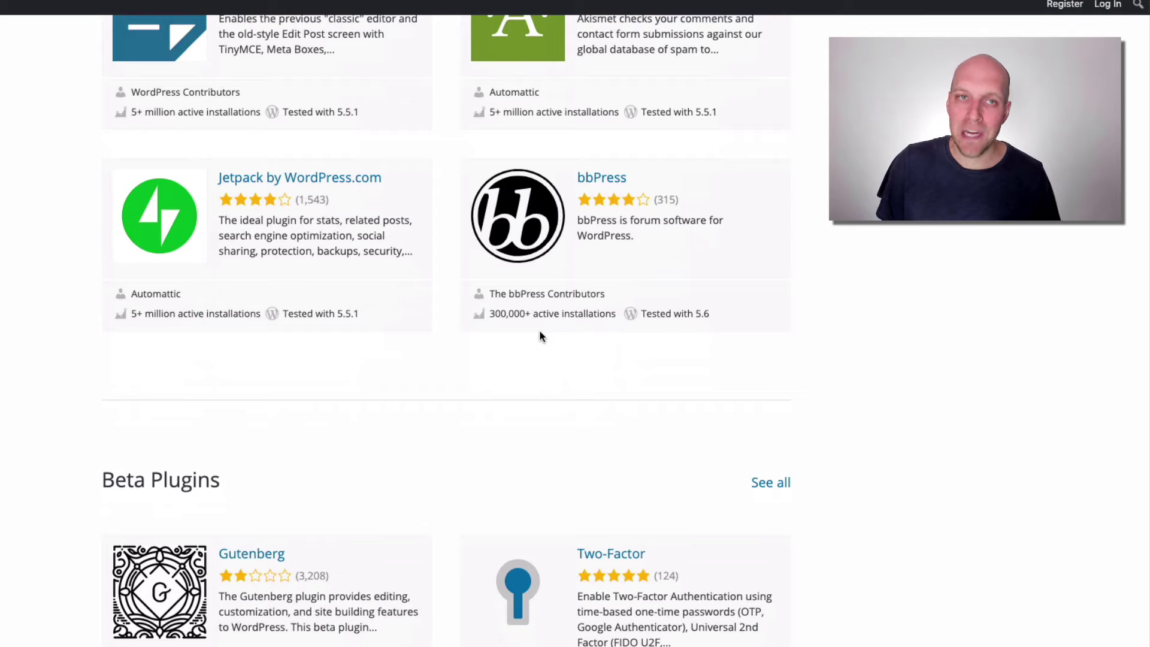
scroll(501, 304, up, 6)
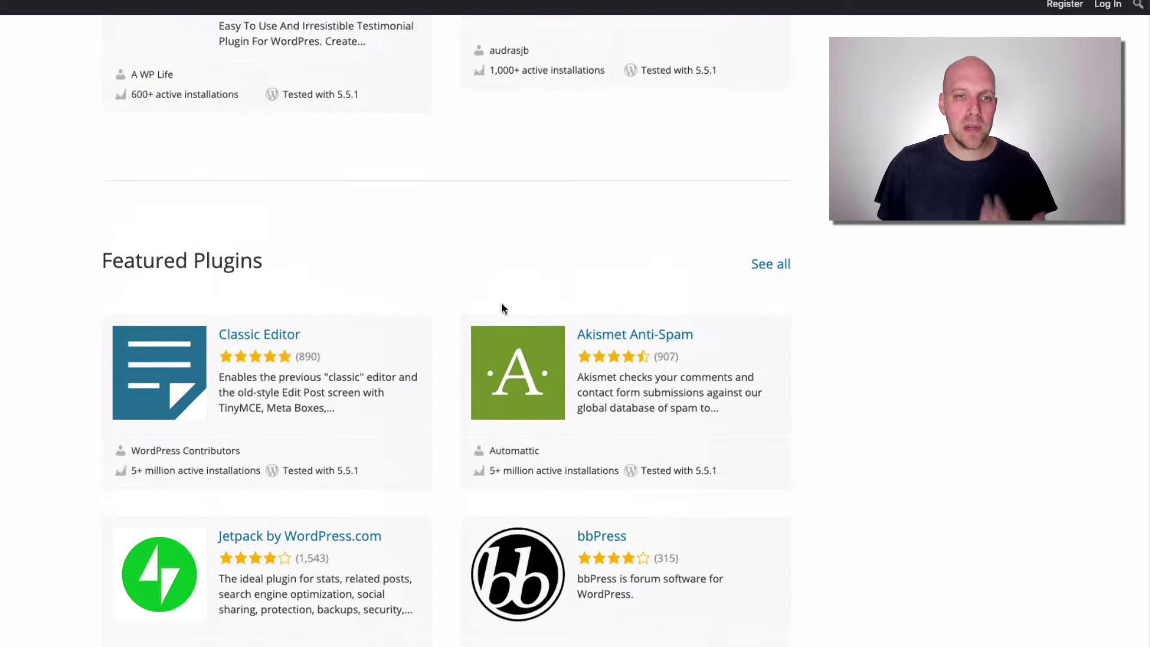
scroll(502, 304, up, 4)
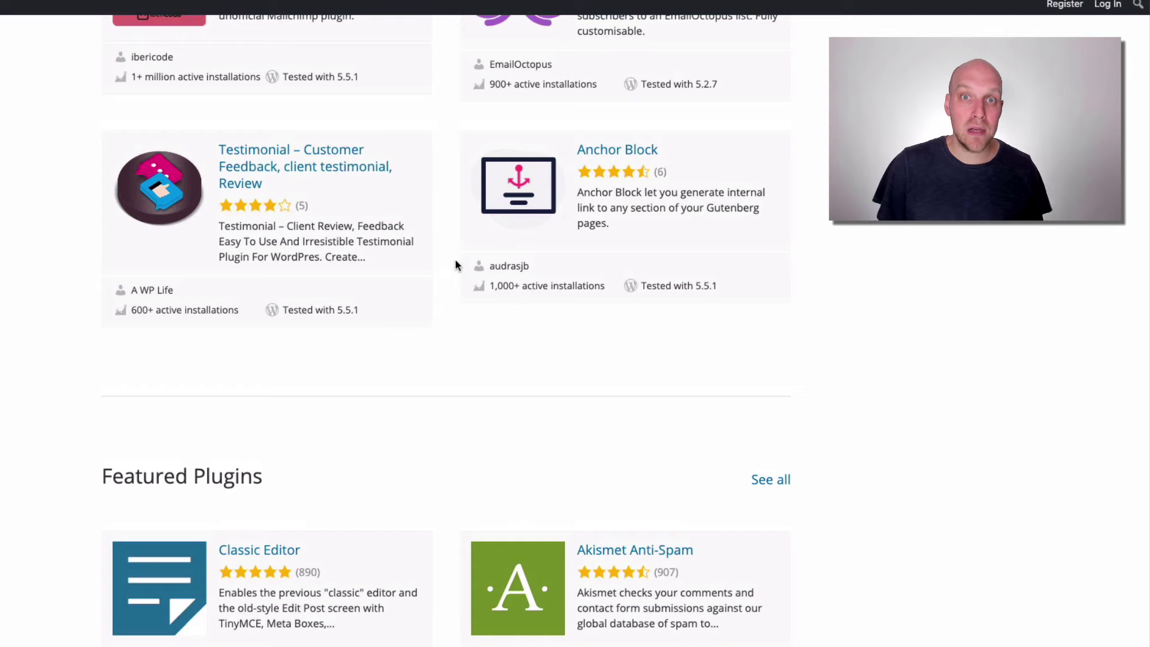
scroll(457, 264, up, 7)
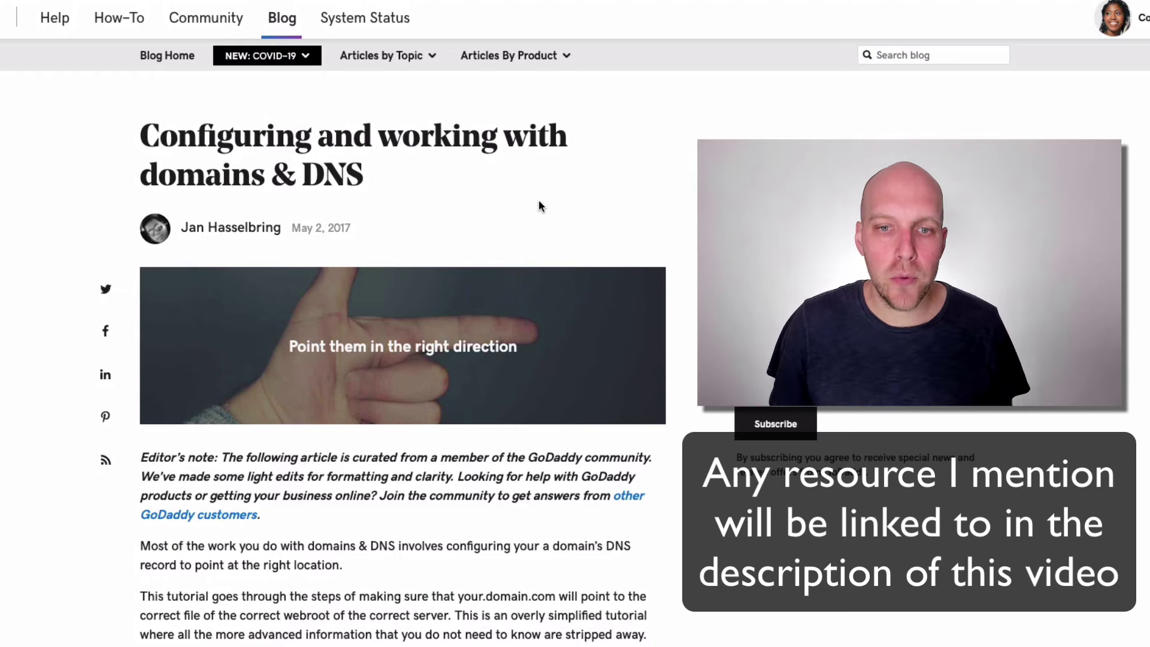
Scroll down the GoDaddy domains & DNS article to its DNS records screenshots.
scroll(538, 207, down, 3)
scroll(538, 207, down, 15)
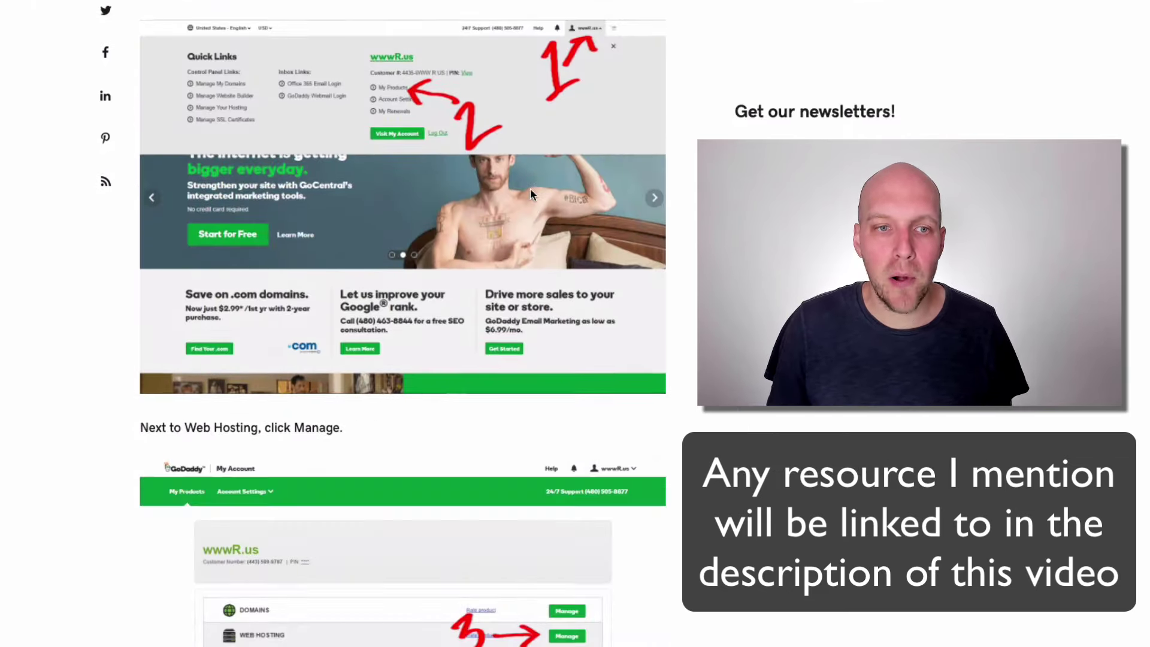
scroll(598, 383, down, 10)
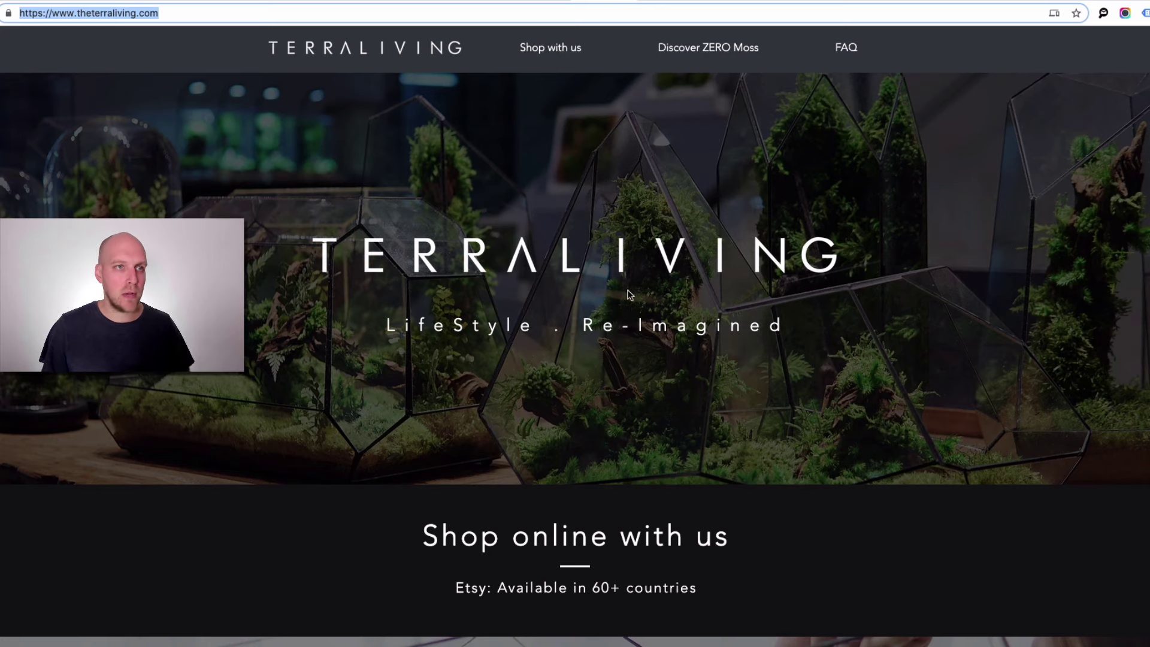
Scroll down the theterraliving.com homepage to the ZERO Moss section.
scroll(628, 297, down, 4)
scroll(624, 300, down, 9)
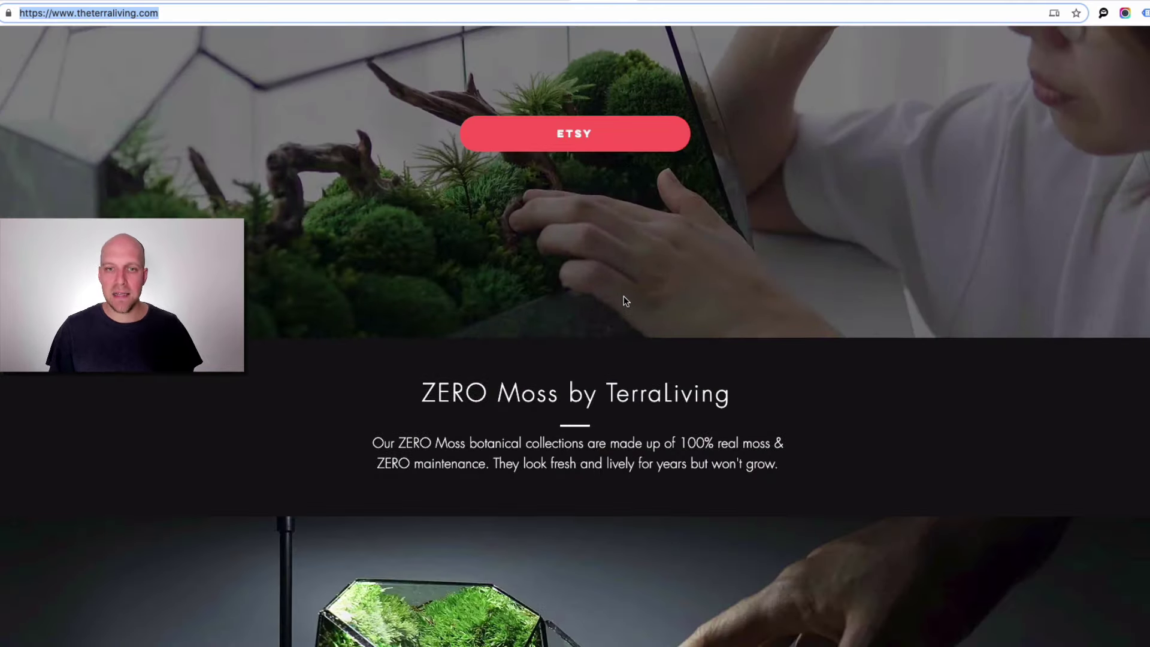
scroll(605, 302, down, 3)
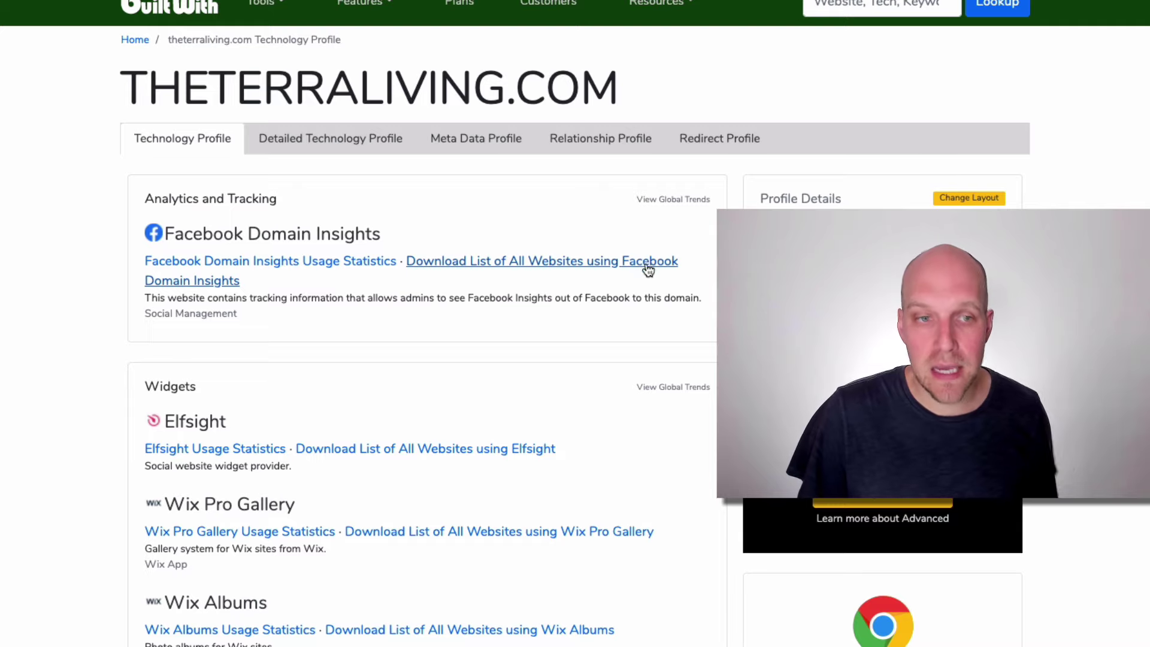
Scroll theterraliving.com's BuiltWith profile and highlight the Content Management System heading showing Wix.
scroll(644, 268, down, 4)
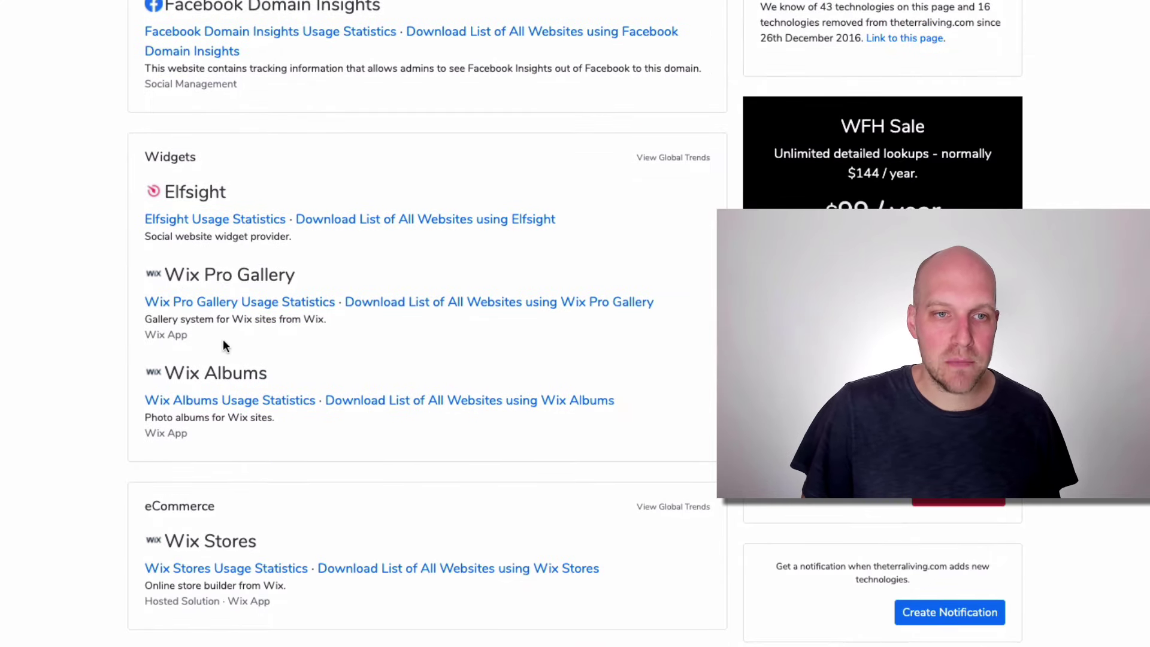
scroll(227, 366, down, 3)
scroll(228, 366, down, 10)
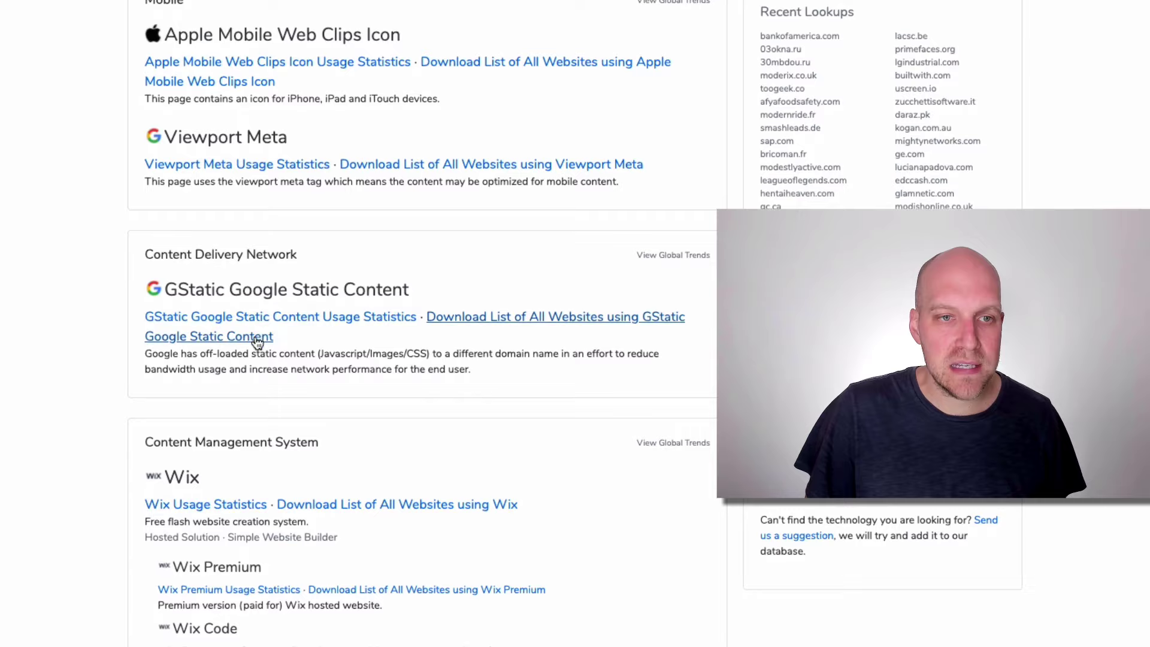
drag(321, 341, 142, 342)
scroll(180, 377, down, 1)
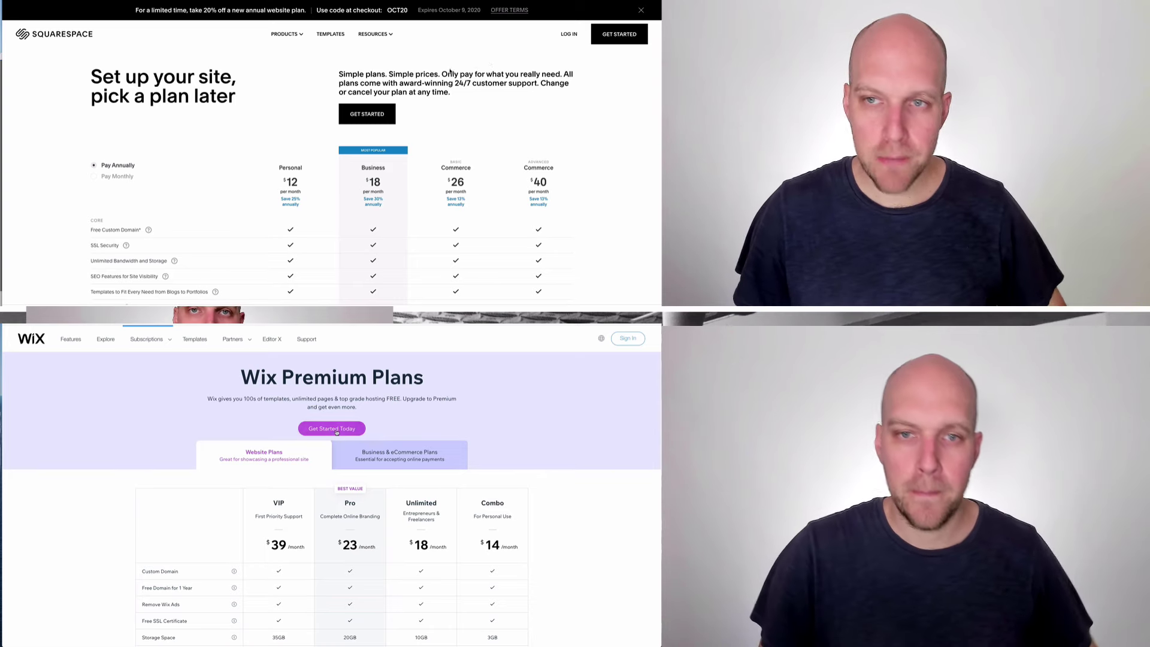
Choose Get Started Today on the Wix pricing plans page.
click(336, 431)
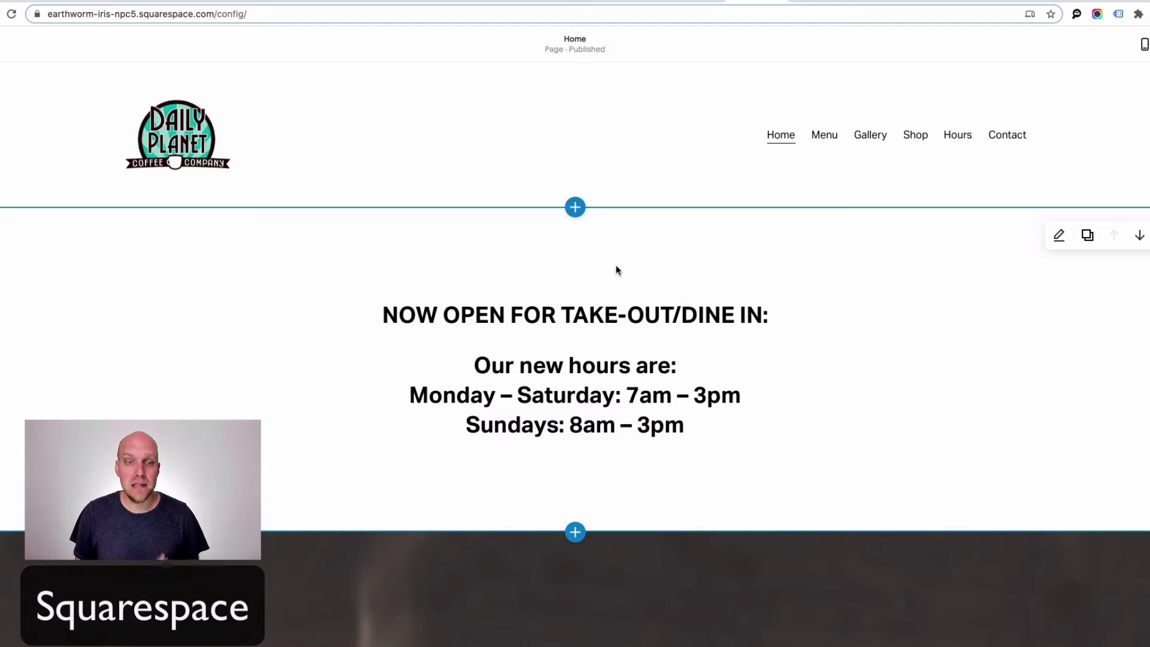
Highlight the original site's NOW OPEN FOR TAKE-OUT/DINE IN heading, then scroll the Squarespace rebuild to compare.
drag(771, 317, 363, 316)
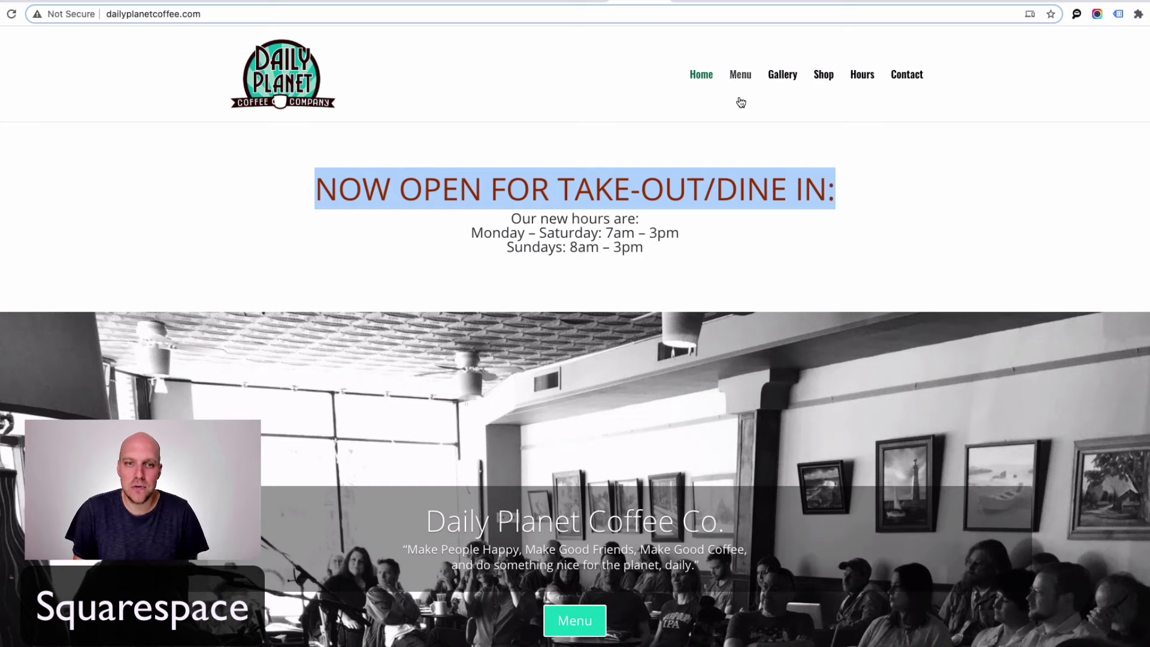
key(ctrl+Tab)
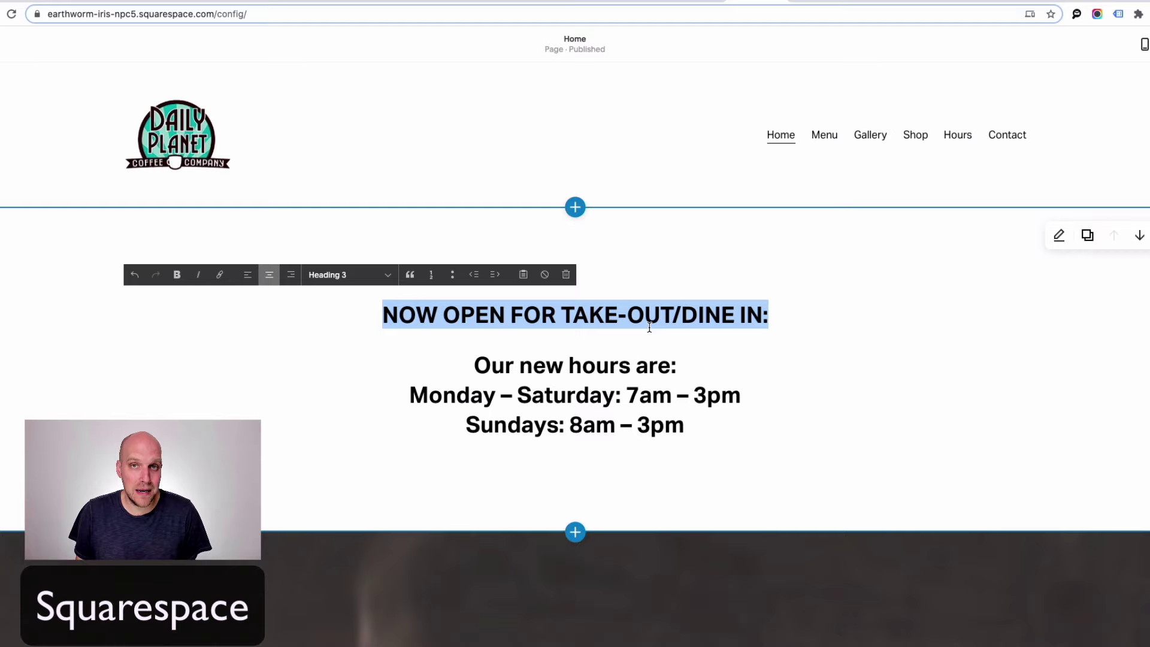
scroll(649, 328, down, 10)
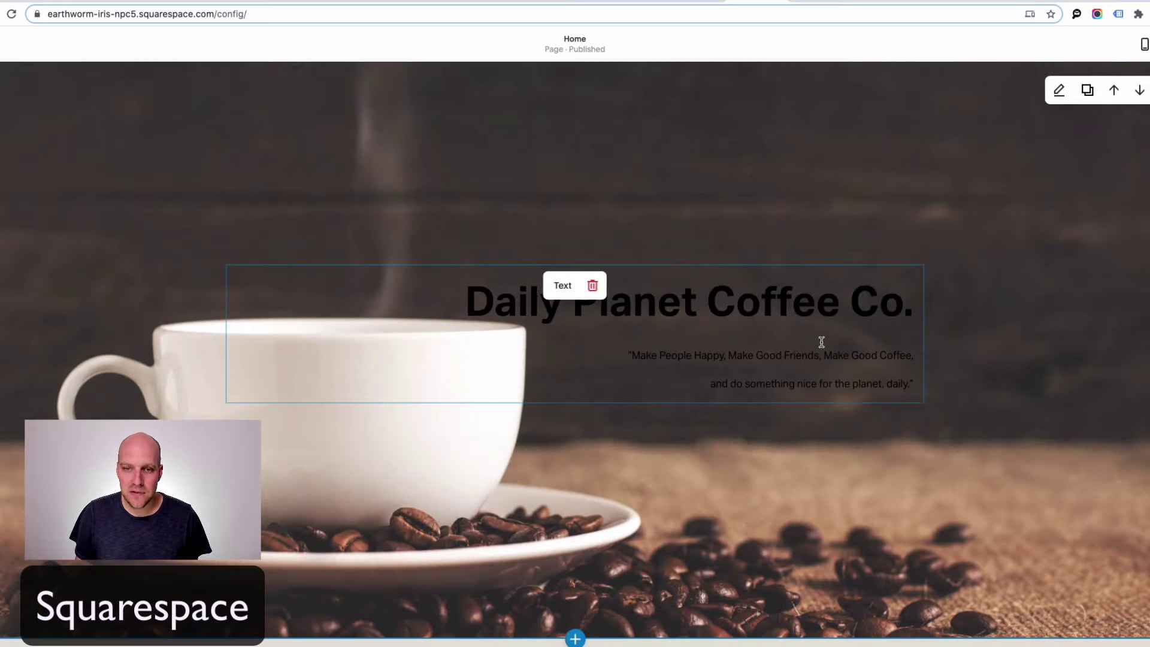
scroll(819, 329, down, 3)
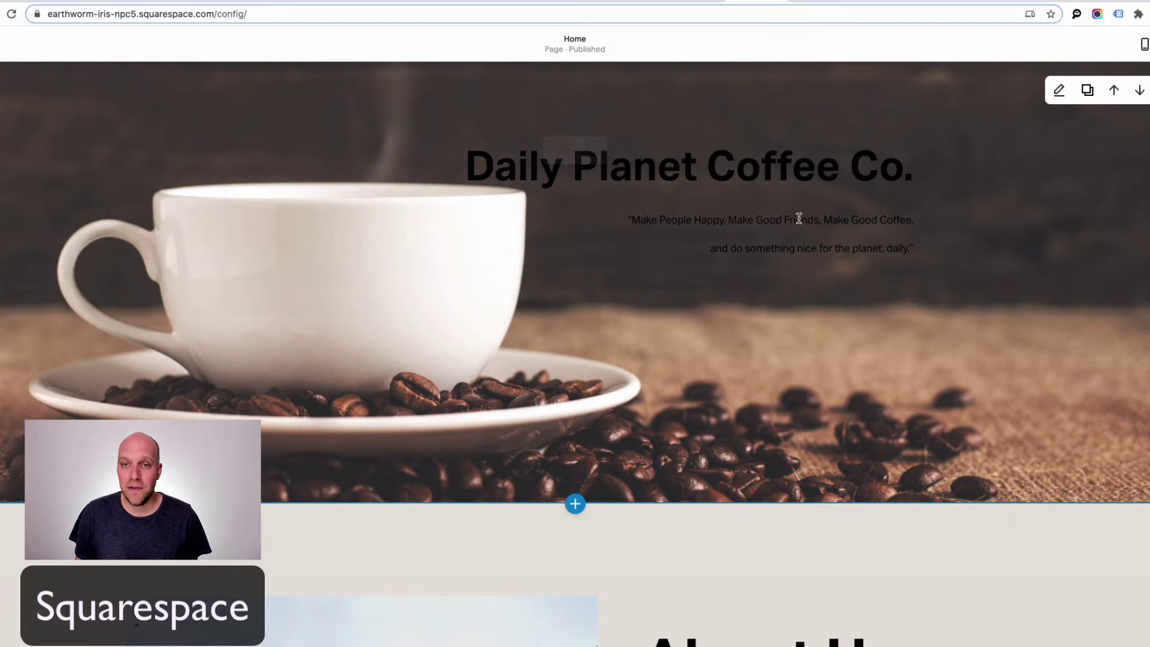
scroll(775, 182, down, 1)
scroll(773, 192, up, 2)
scroll(744, 270, down, 8)
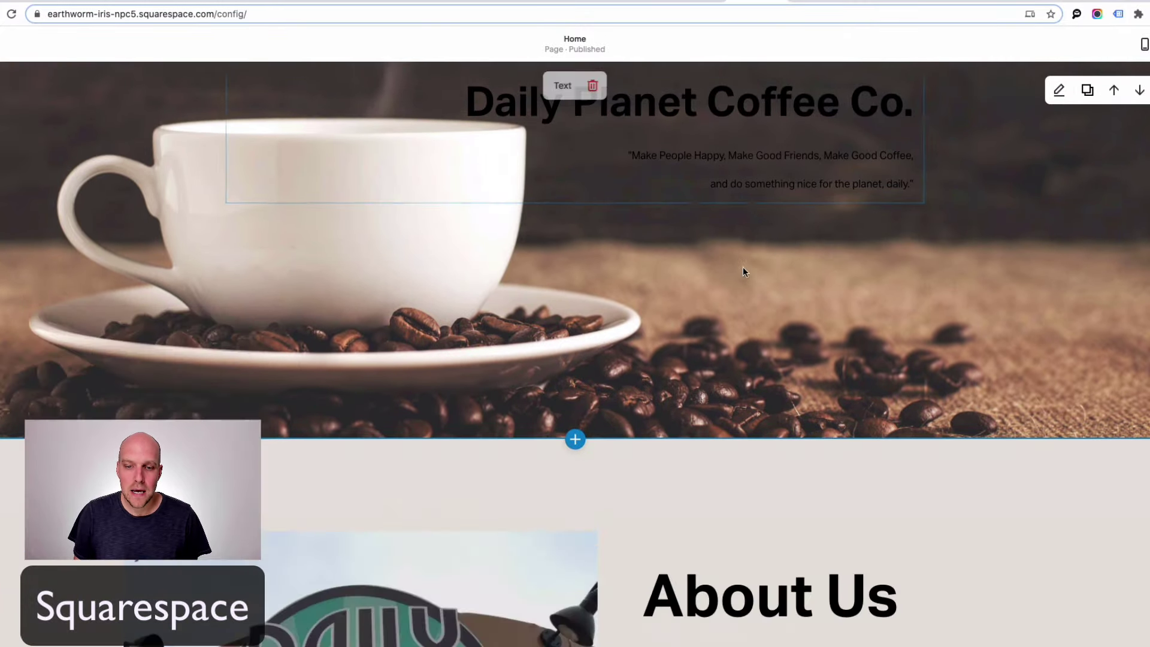
scroll(743, 267, down, 15)
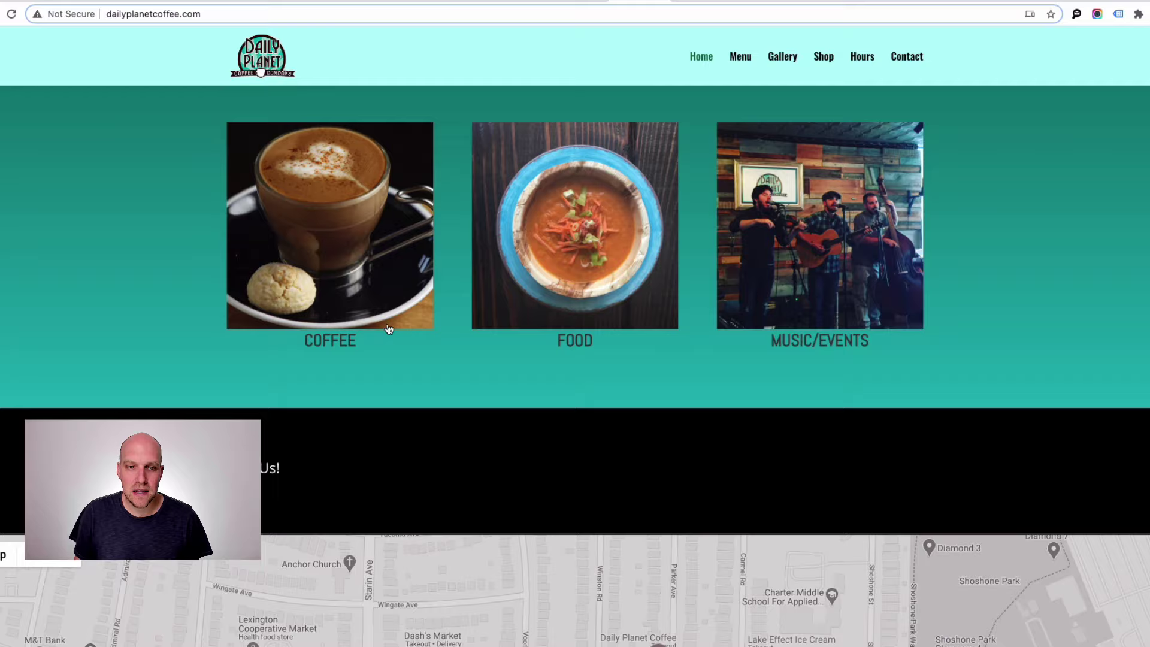
scroll(419, 357, down, 4)
scroll(636, 417, down, 3)
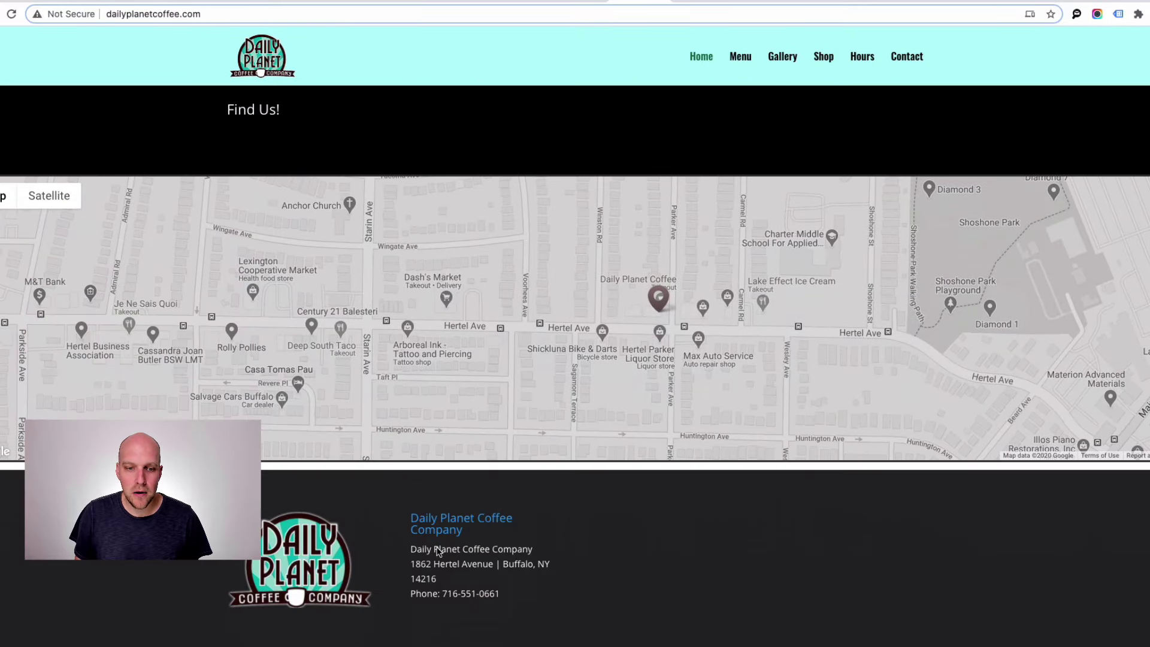
Move from the Squarespace editor tab over to the Wix editor's version of the page.
click(749, 3)
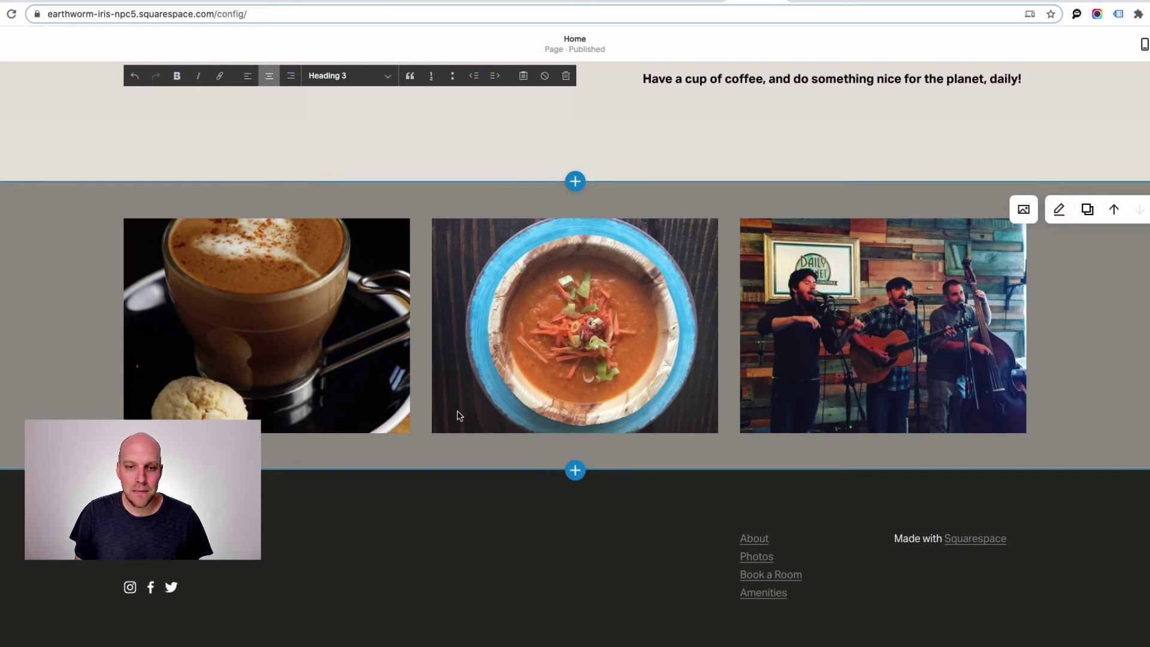
mouse_move(780, 573)
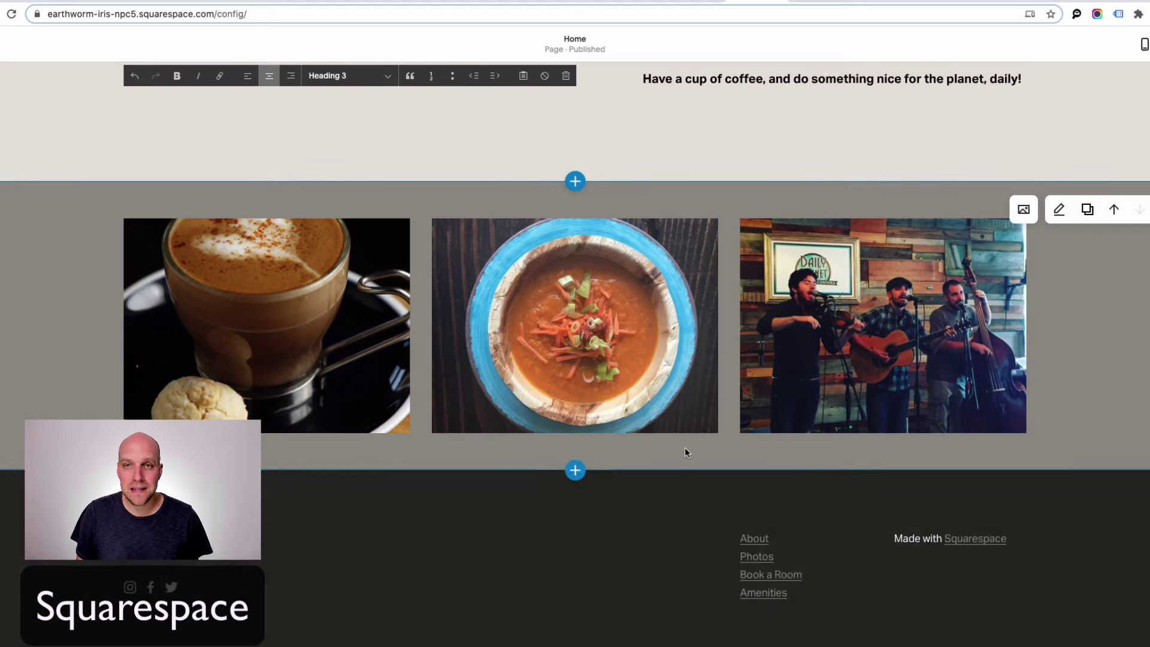
click(839, 3)
scroll(803, 193, down, 2)
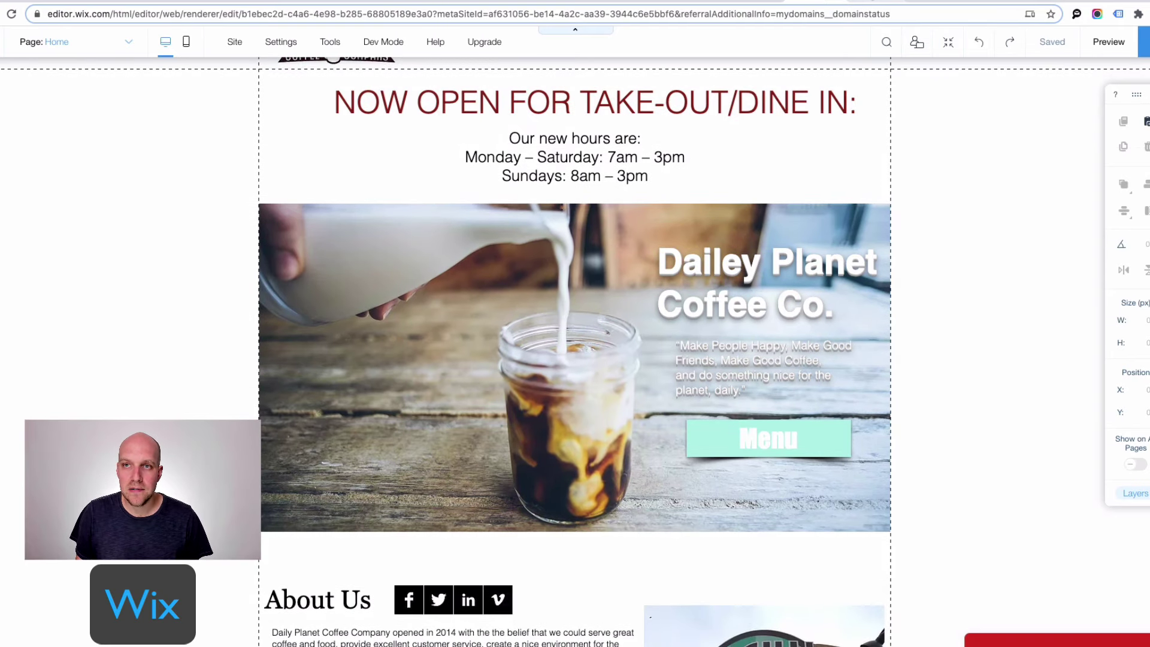
click(824, 3)
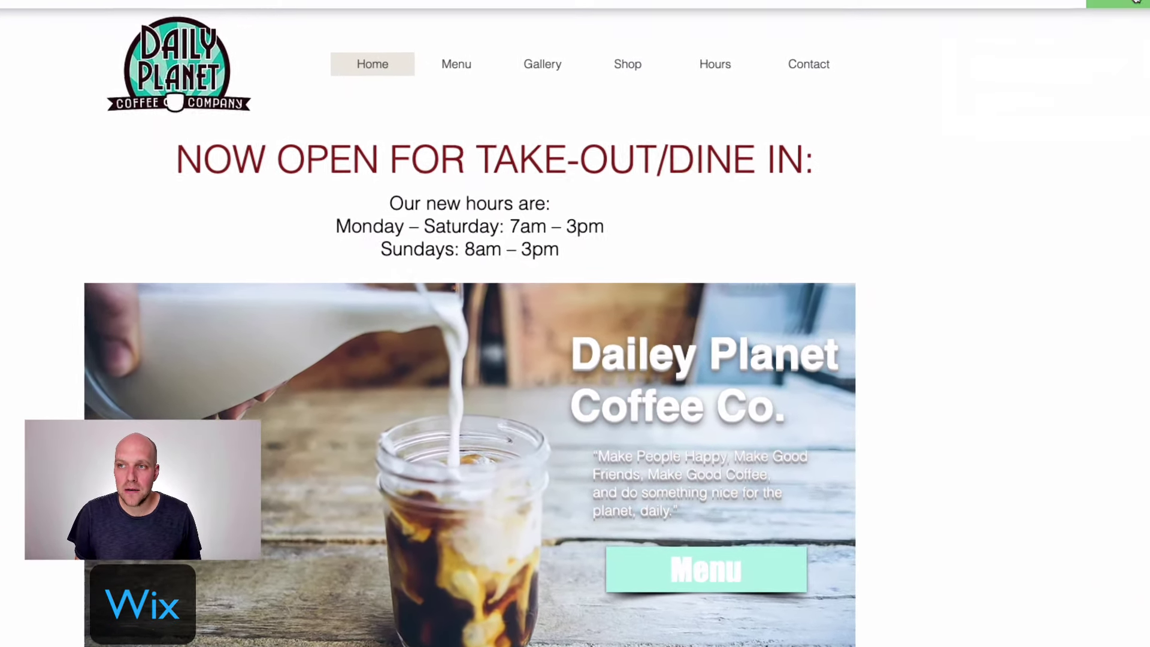
click(731, 154)
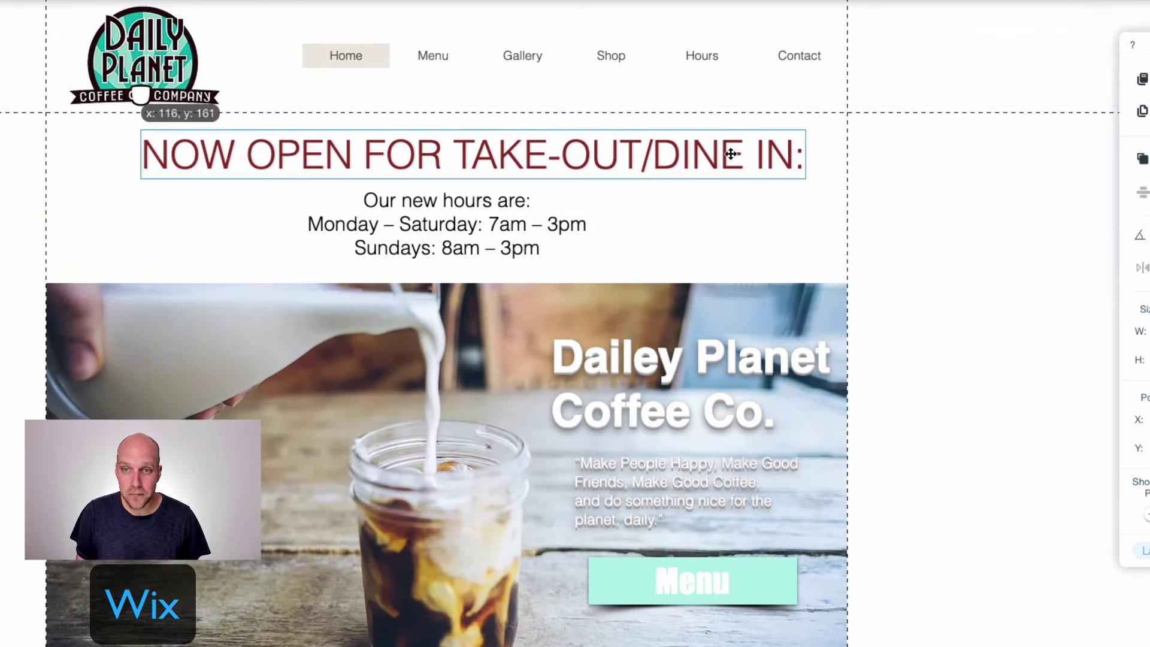
click(432, 200)
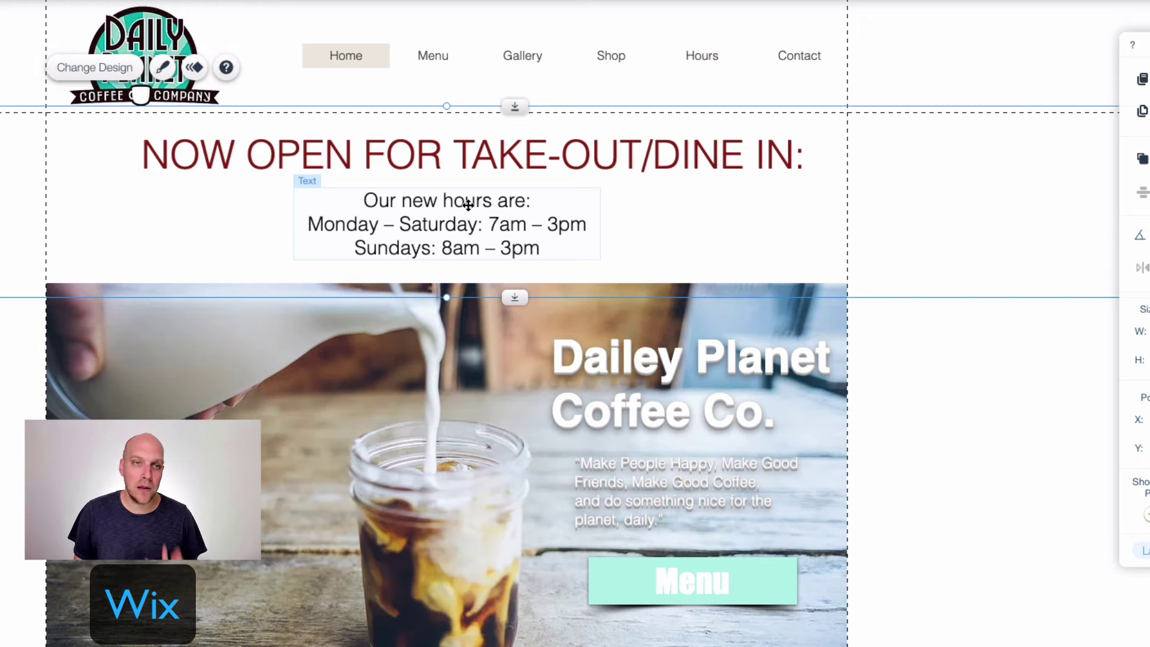
Right-click the opening-hours text box to show its context menu, including Pin to Screen.
right_click(468, 206)
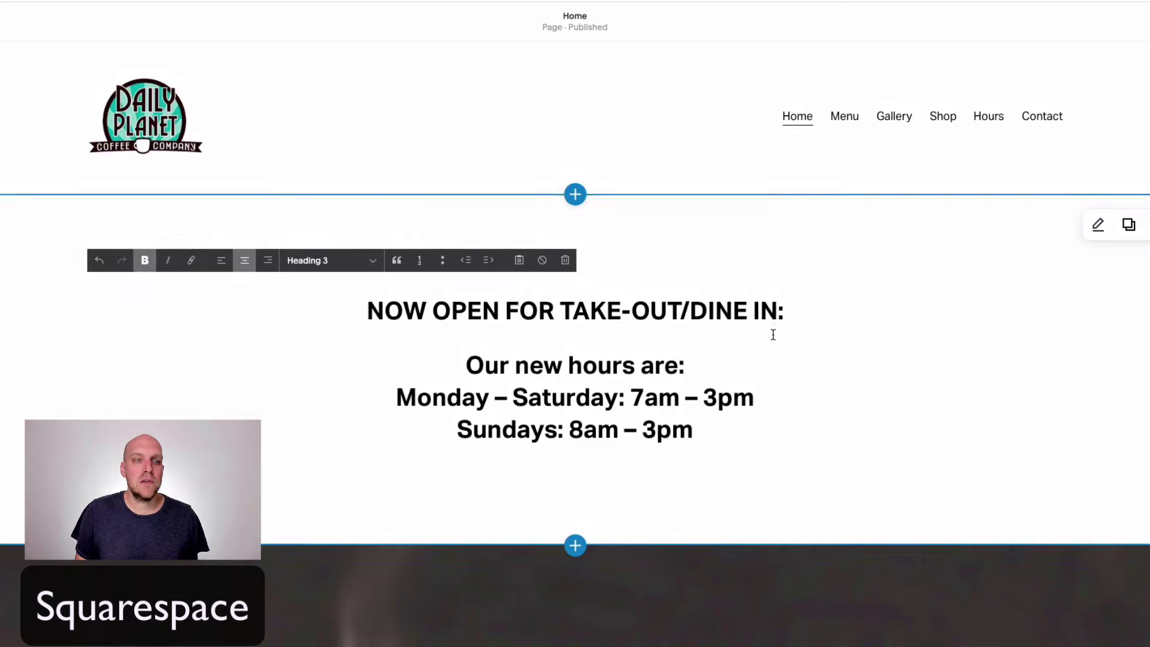
Check the right-click options on the Squarespace opening-hours text, then dismiss the menu.
scroll(773, 332, down, 2)
right_click(620, 306)
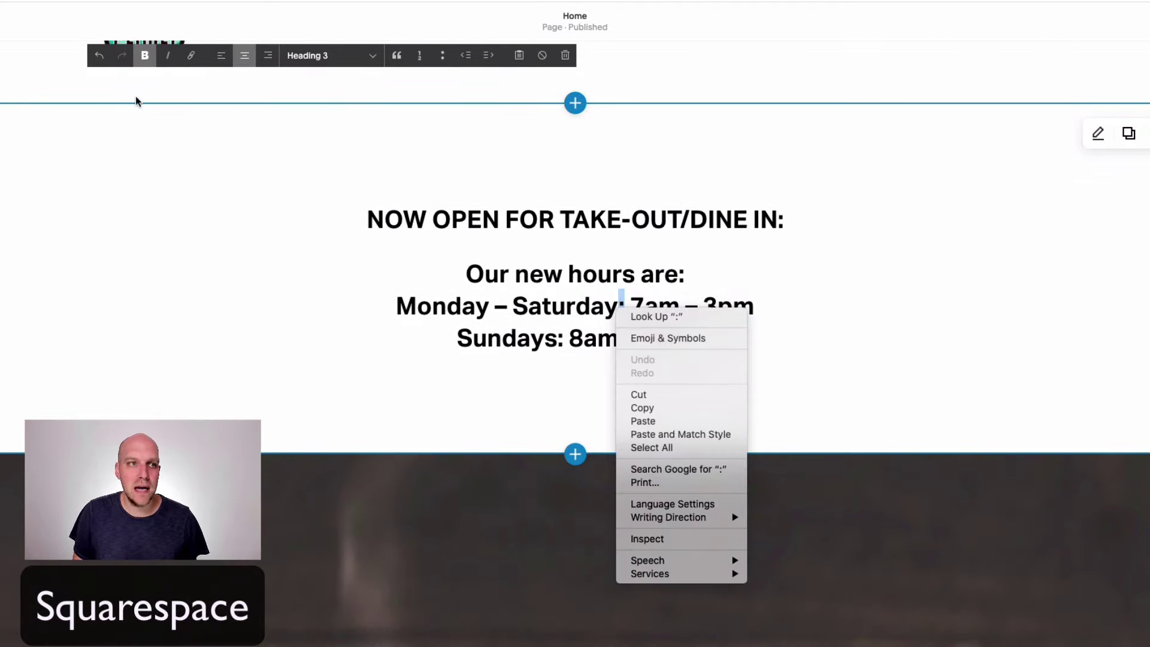
right_click(741, 267)
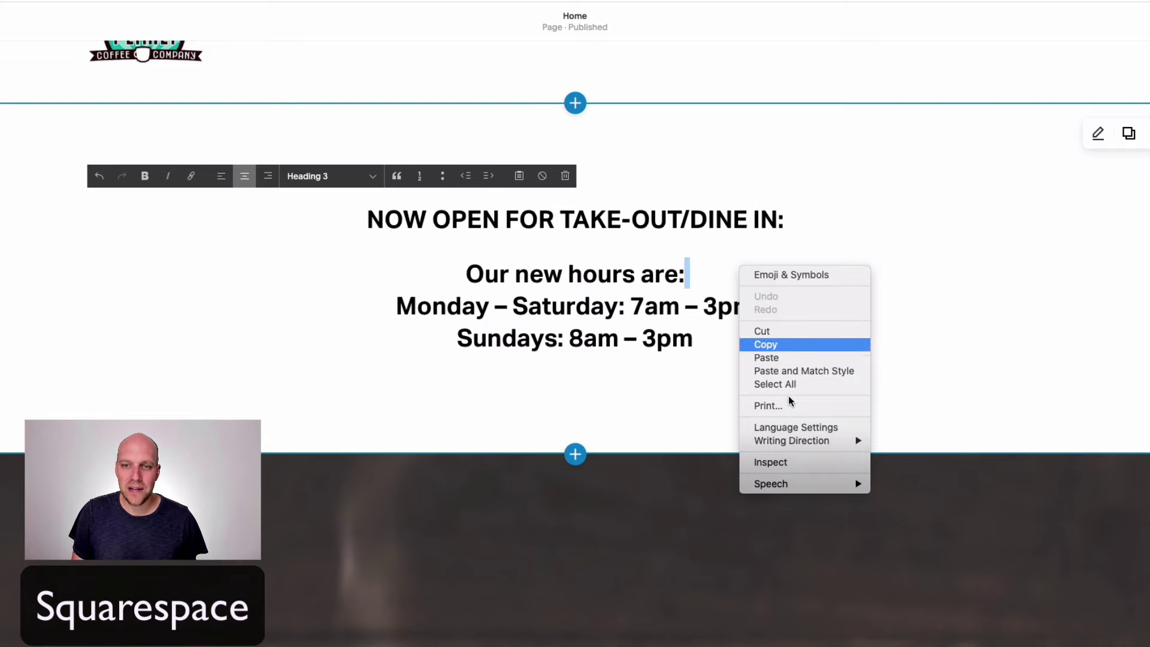
key(Escape)
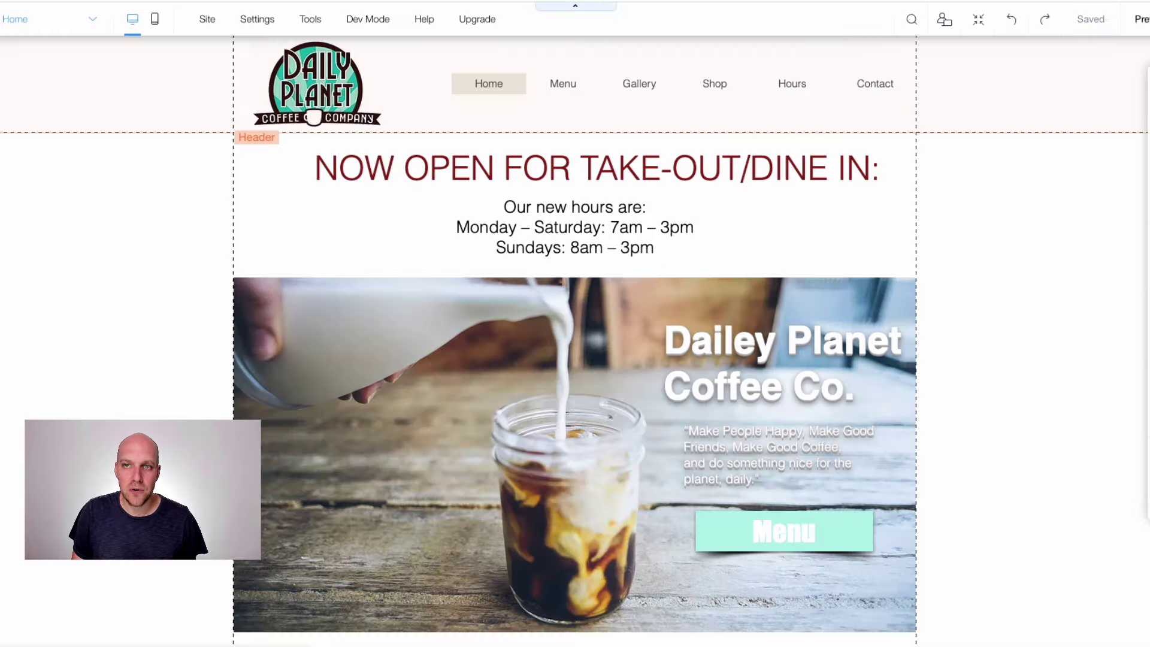
Apply an entrance animation to the hero coffee image and preview the Daily Planet home page.
scroll(563, 387, down, 1)
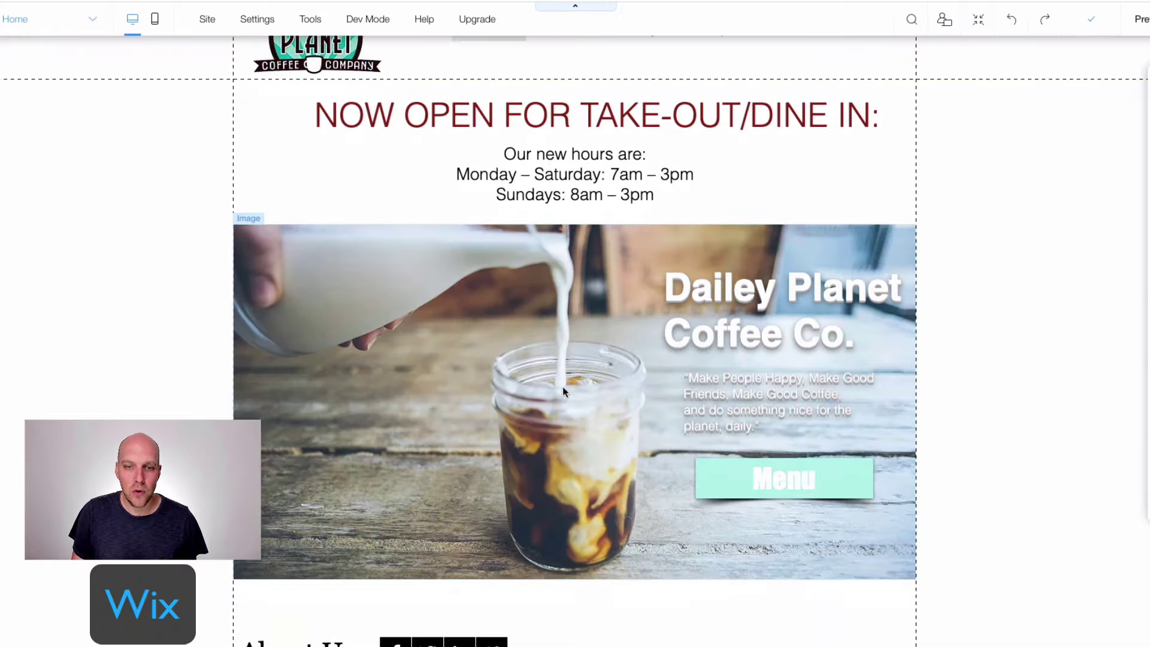
click(409, 372)
click(579, 338)
click(1112, 239)
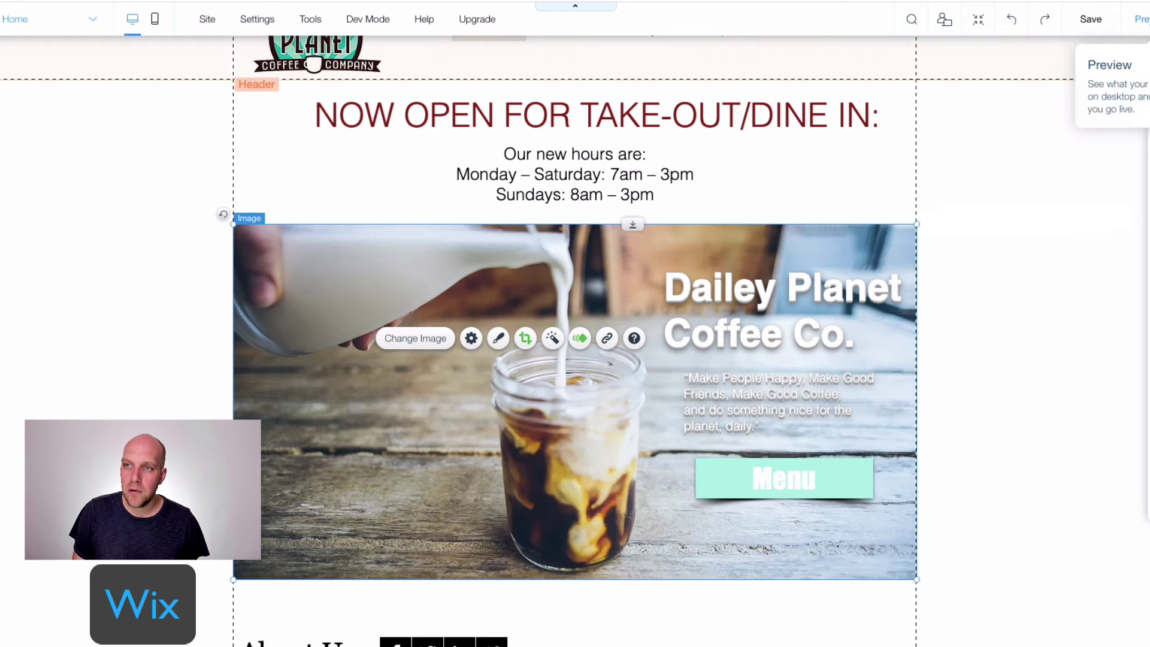
click(1141, 18)
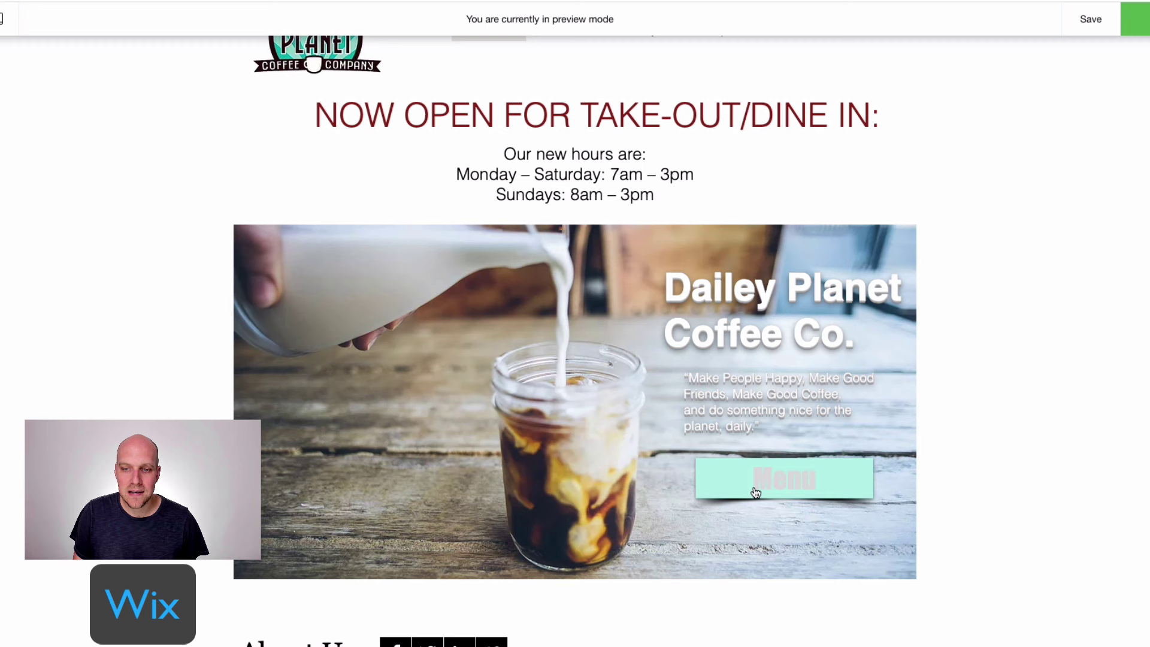
scroll(464, 387, down, 5)
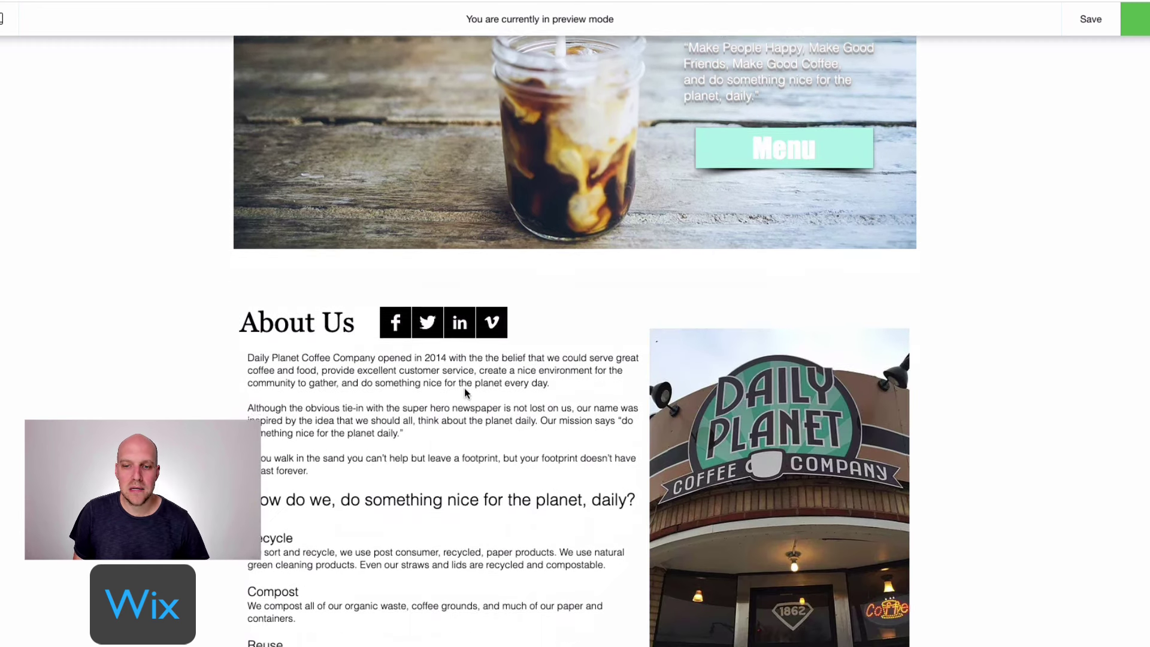
scroll(466, 389, down, 4)
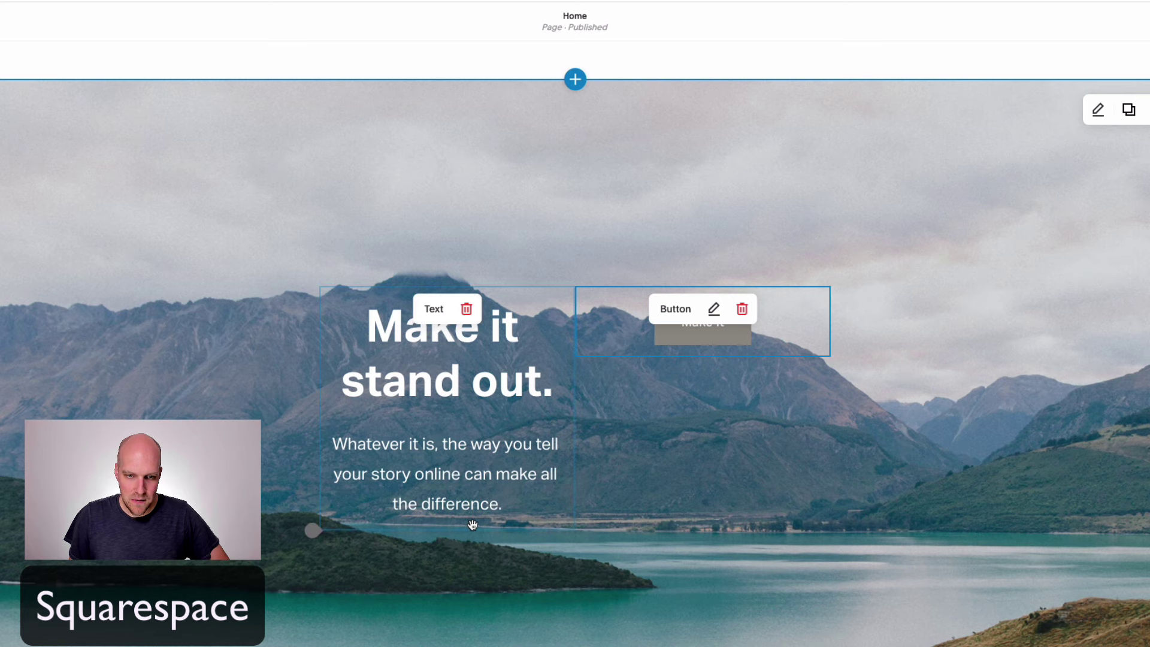
Reposition the 'Make it stand out.' text block up and onto the banner's right side.
drag(472, 524, 824, 319)
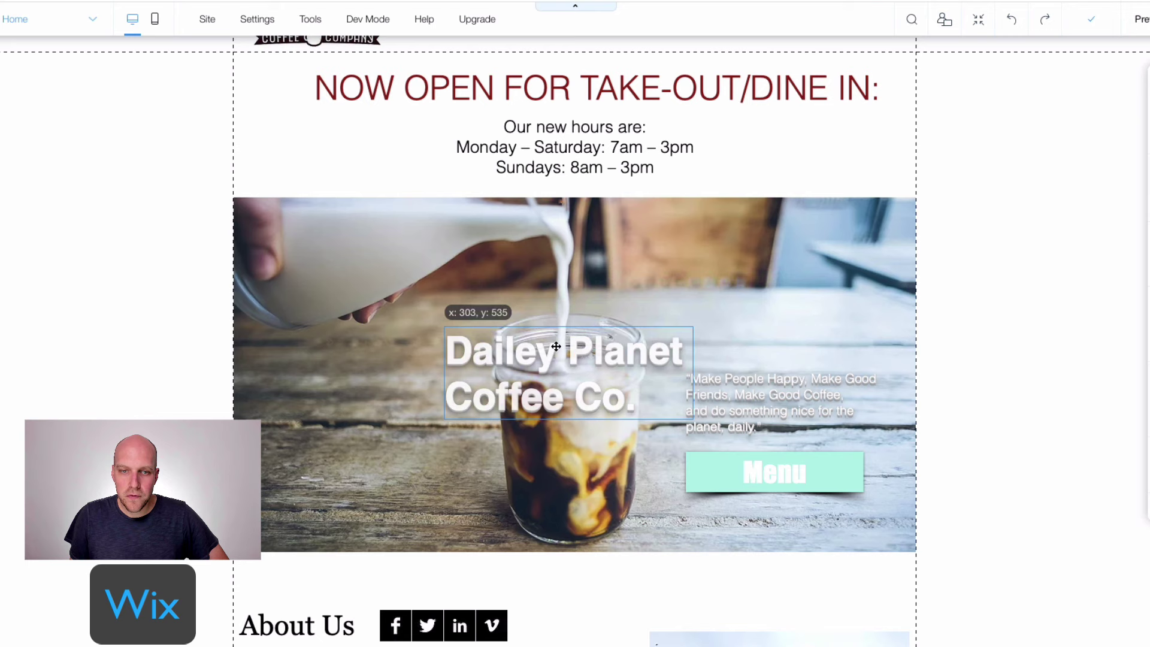
Shift the Dailey Planet Coffee Co. title left and down, then lift the quote text higher.
drag(587, 347, 390, 391)
drag(759, 403, 748, 289)
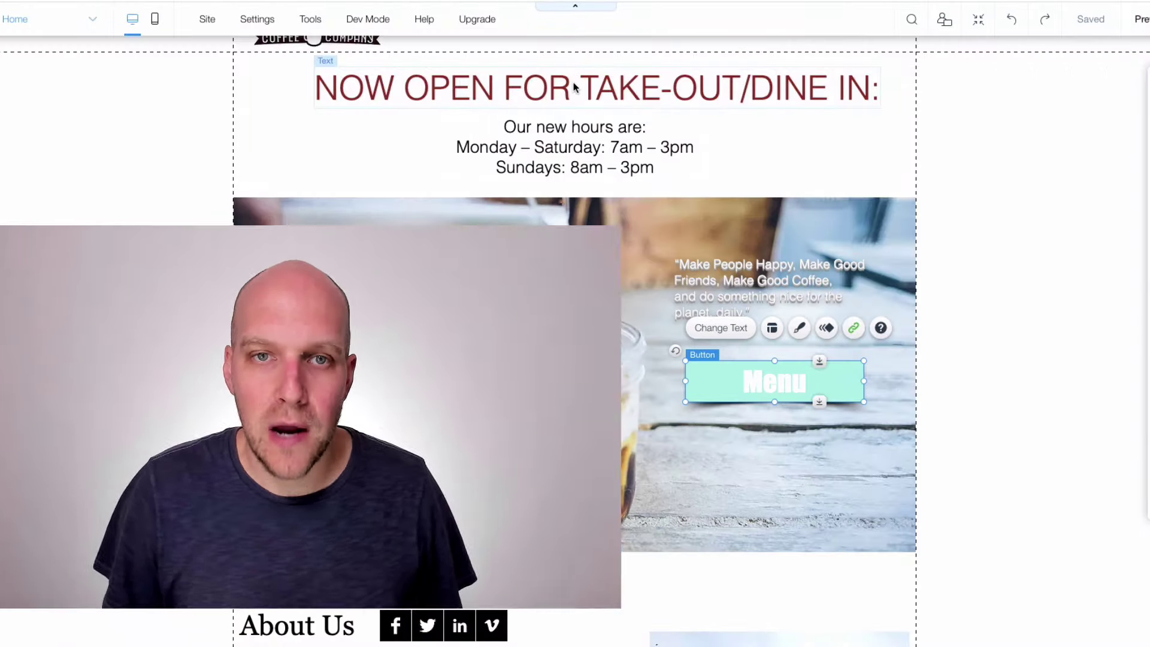
Bring the NOW OPEN FOR TAKE-OUT/DINE IN heading down over the hero image's top edge.
drag(574, 81, 567, 295)
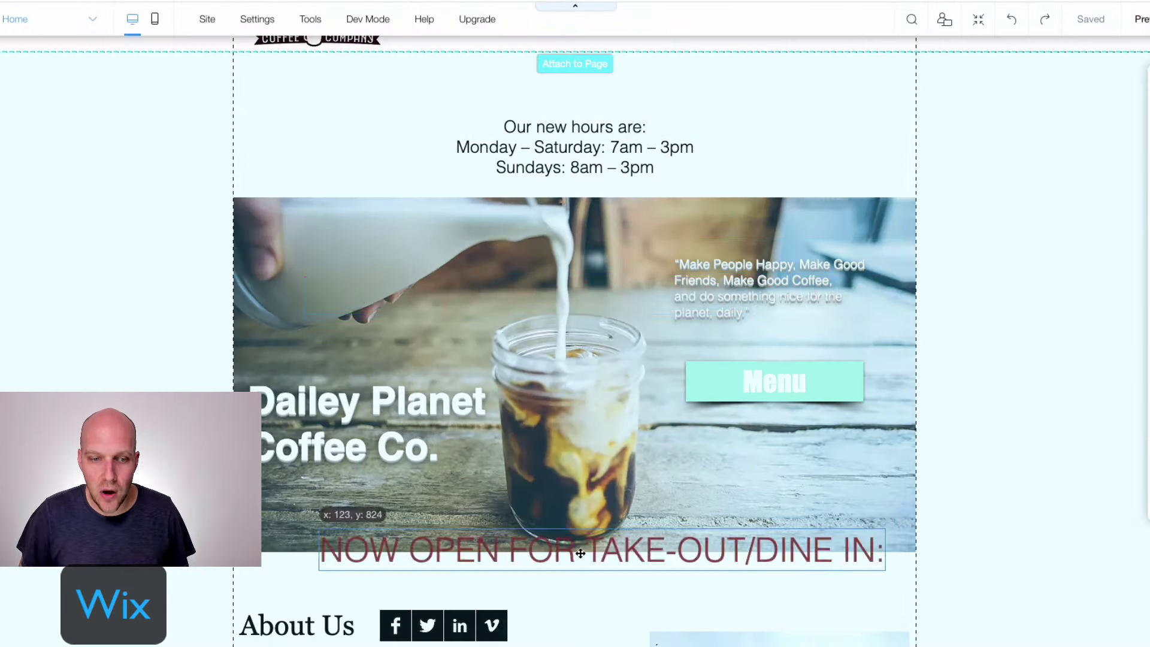